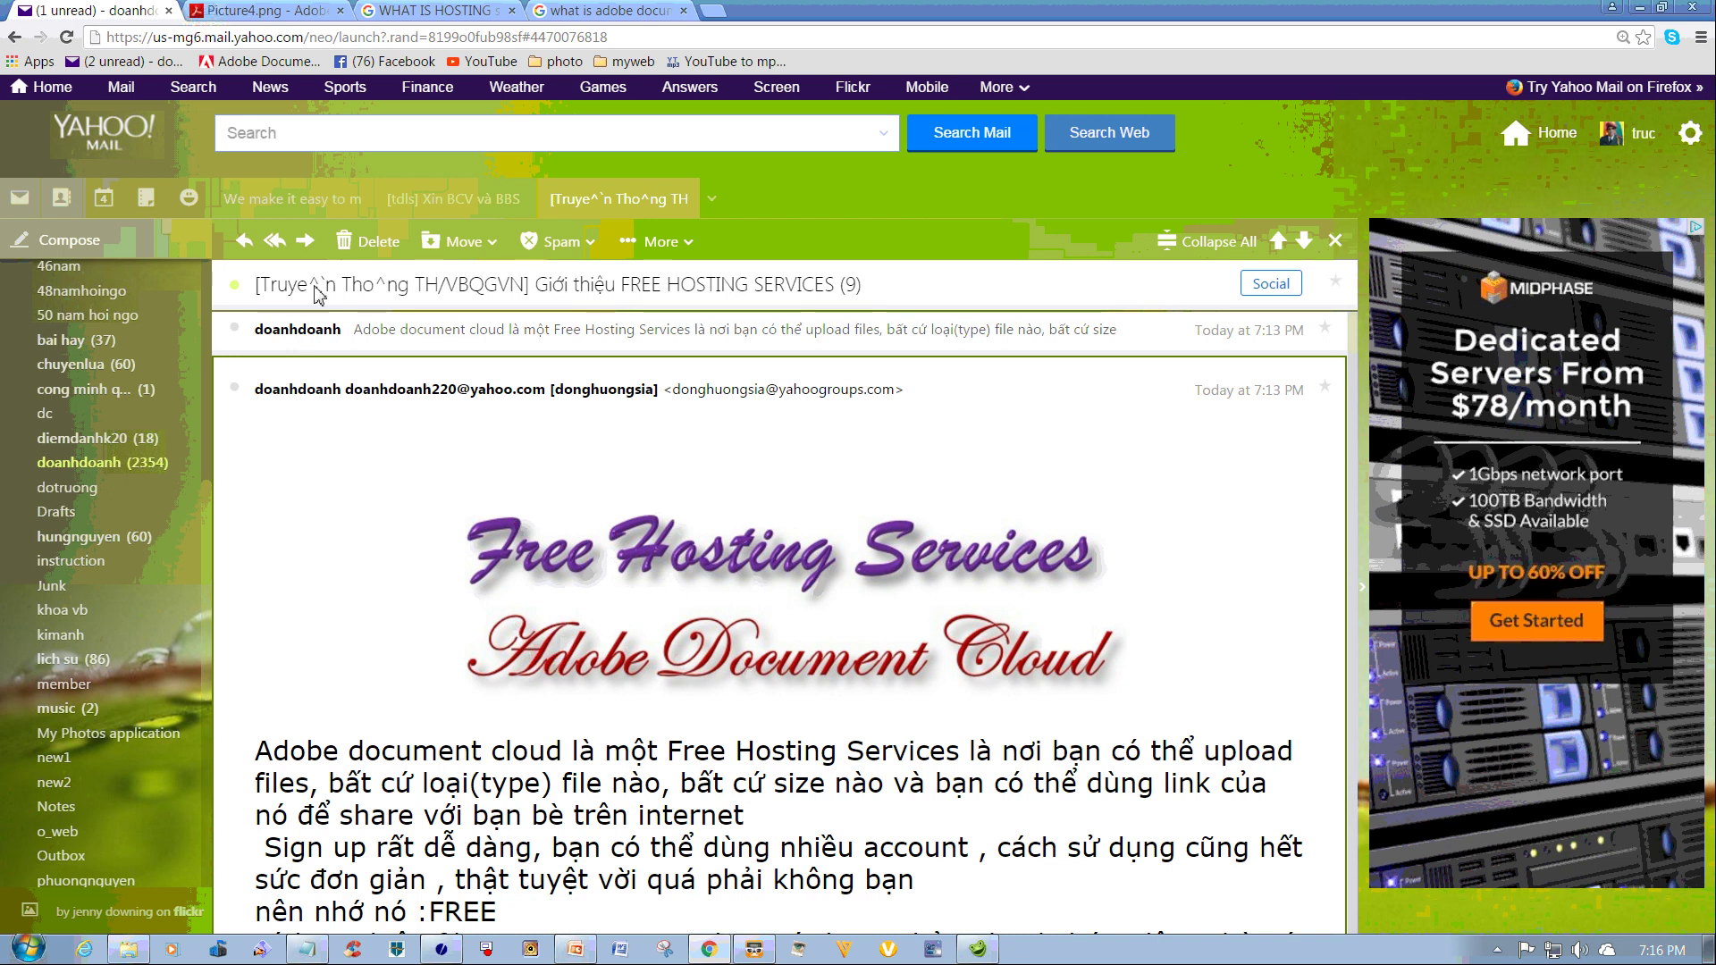
Switch to Adobe Document Cloud, go to the Home folder from the previewed picture and open the photo folder.
click(270, 13)
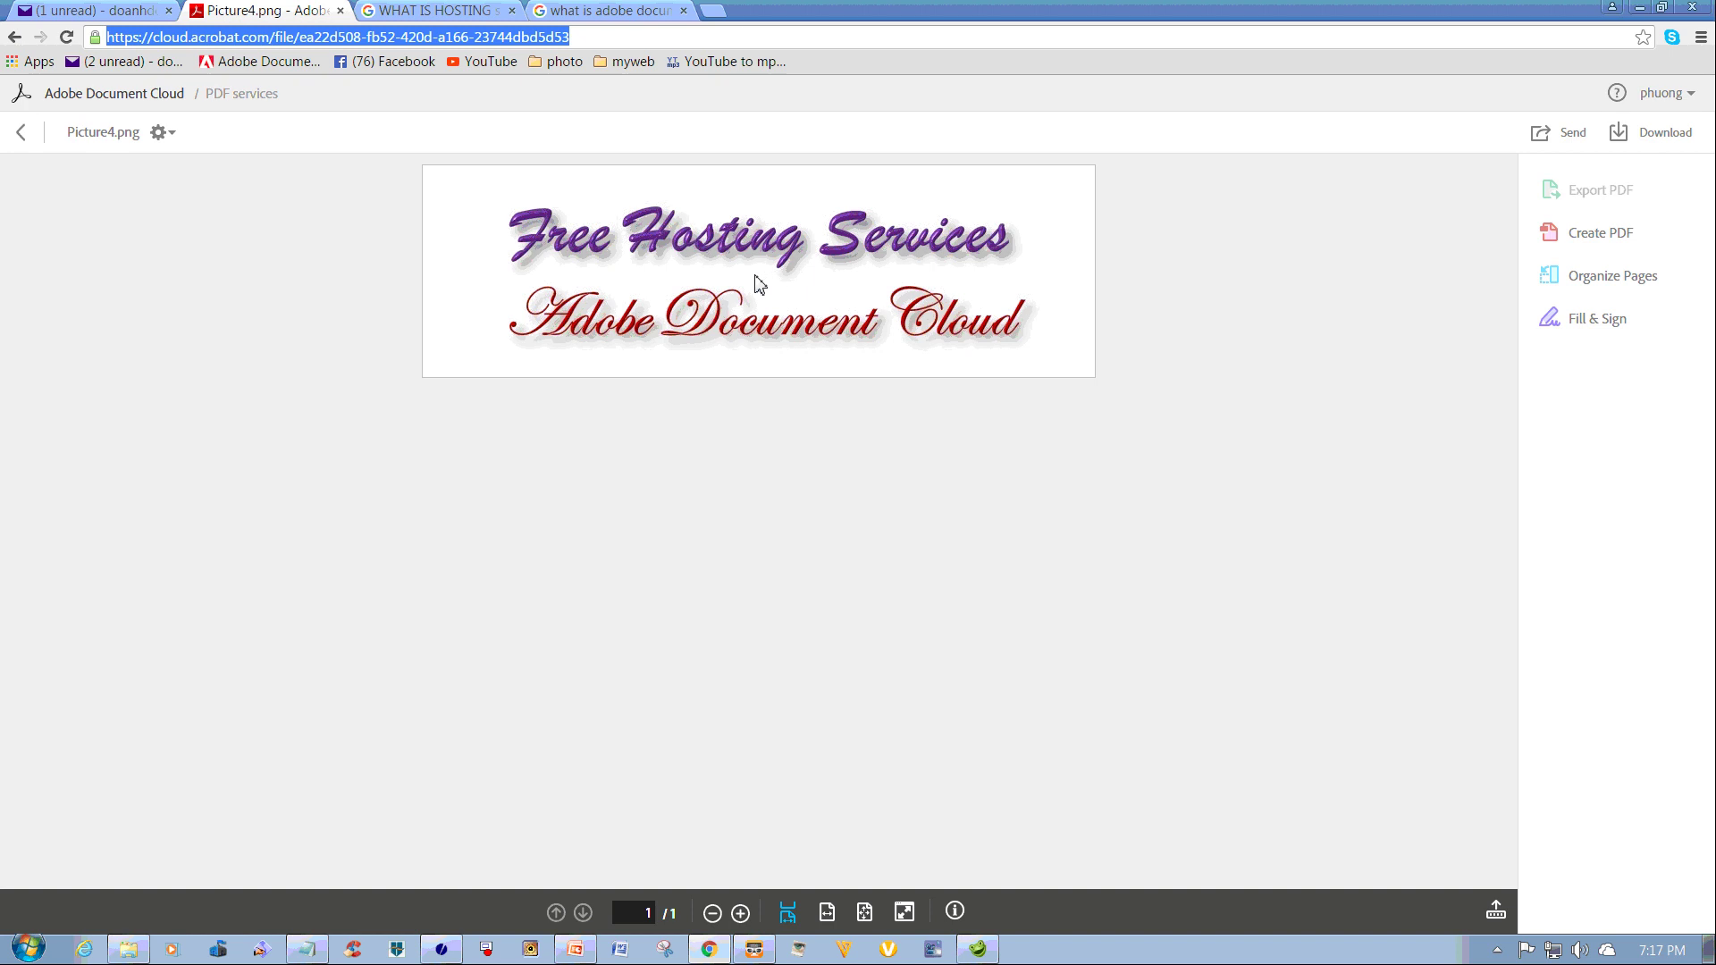
click(20, 134)
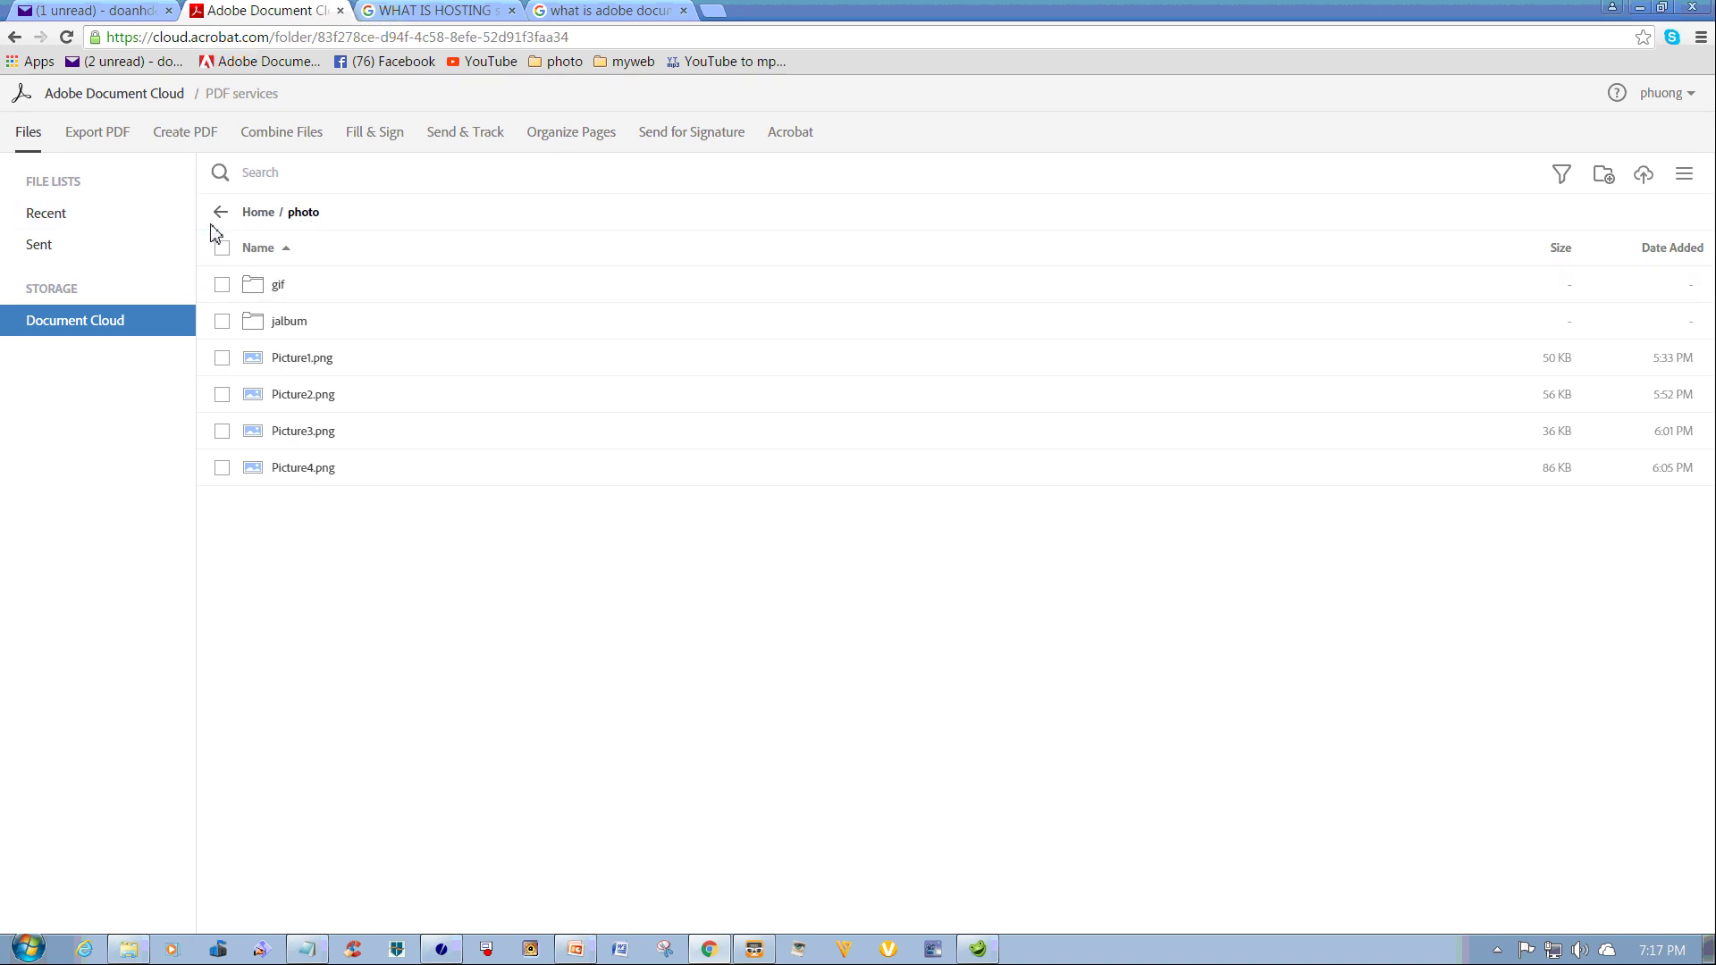
click(258, 215)
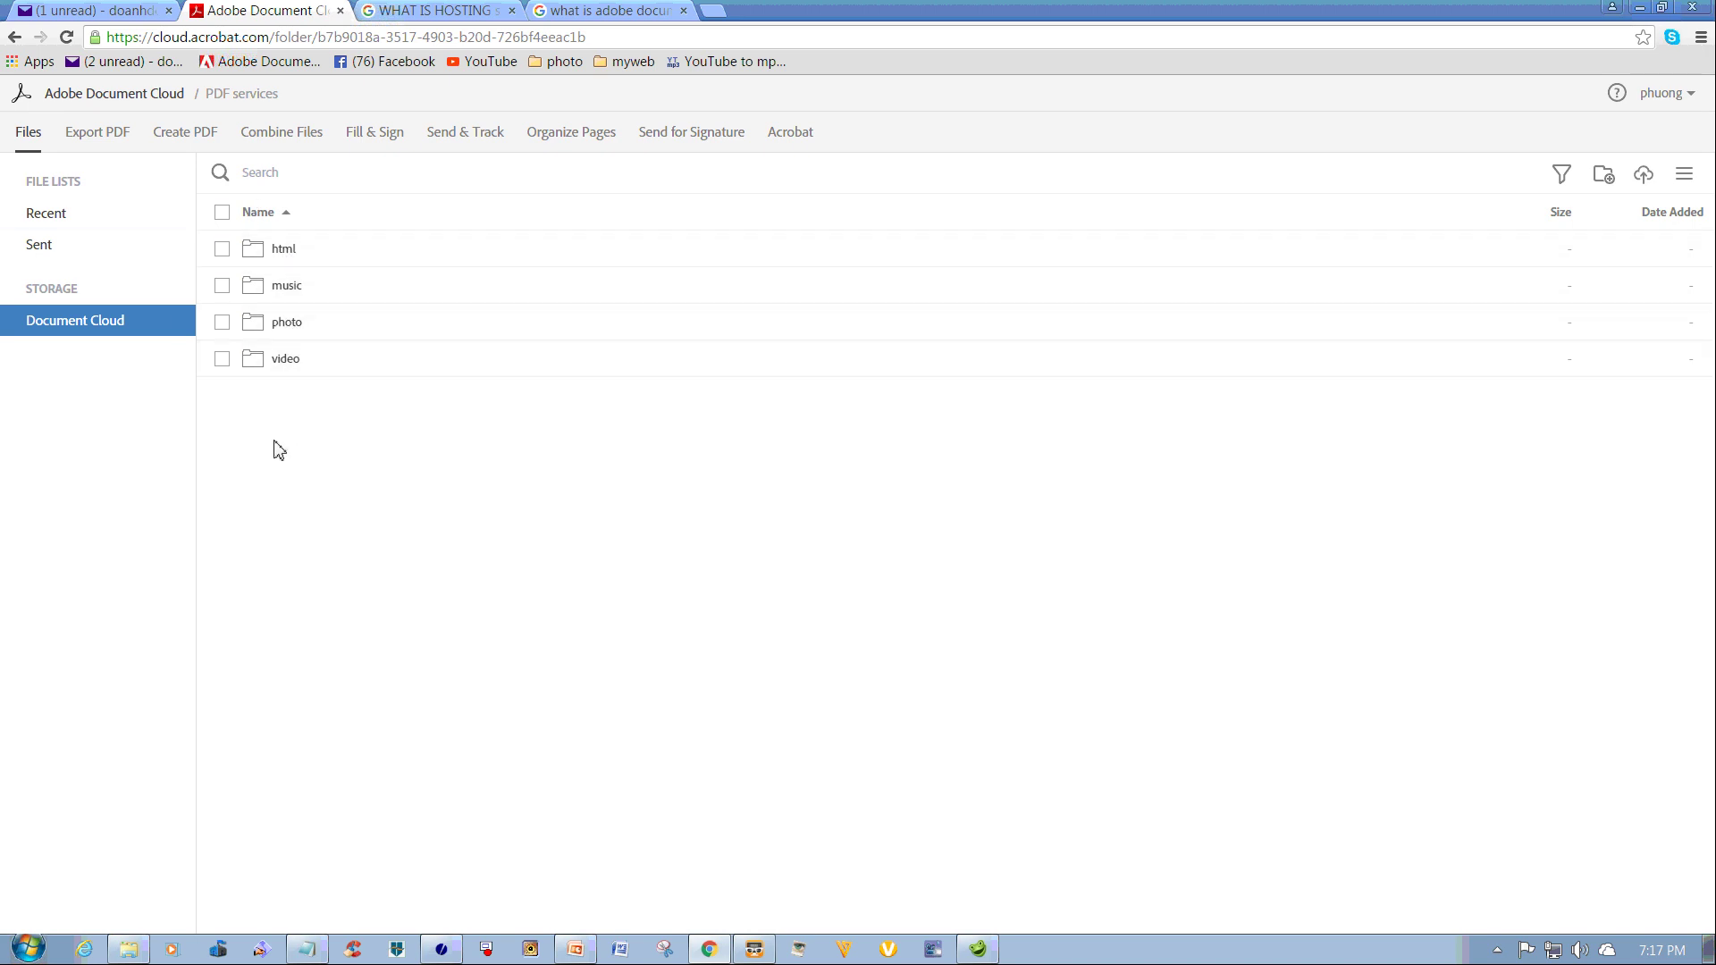
click(288, 324)
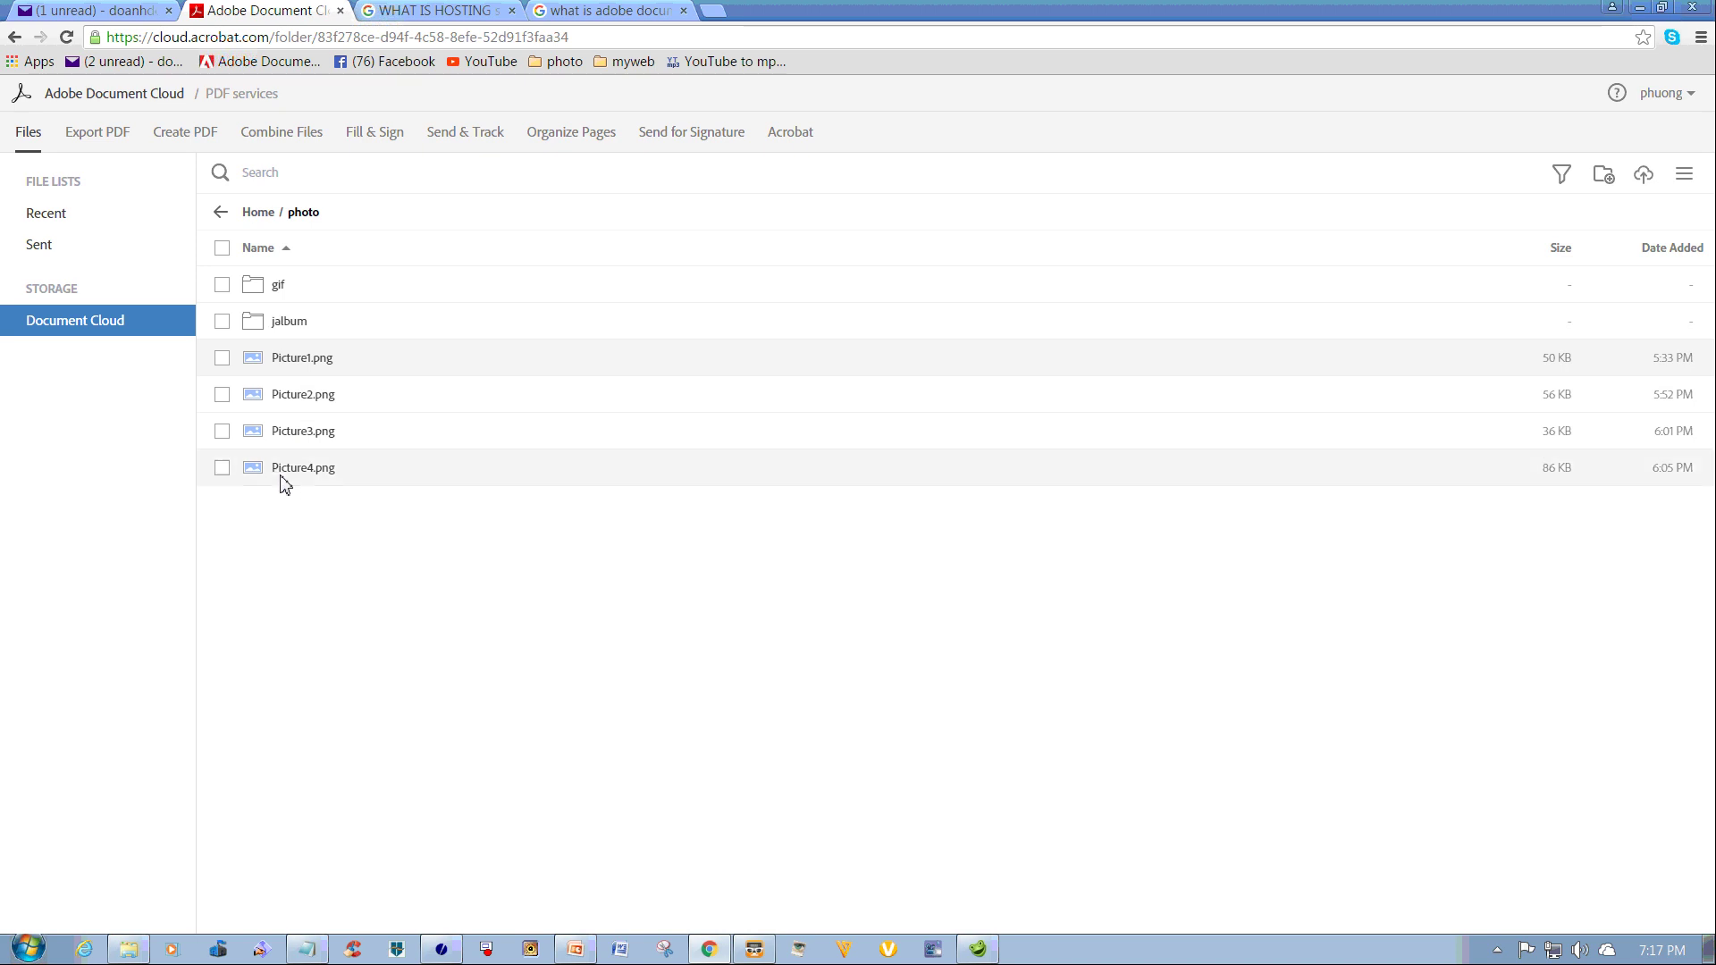
Preview Picture1.png, Picture2.png and Picture4.png in the photo folder, and check the file actions offered for Picture4.png.
click(295, 366)
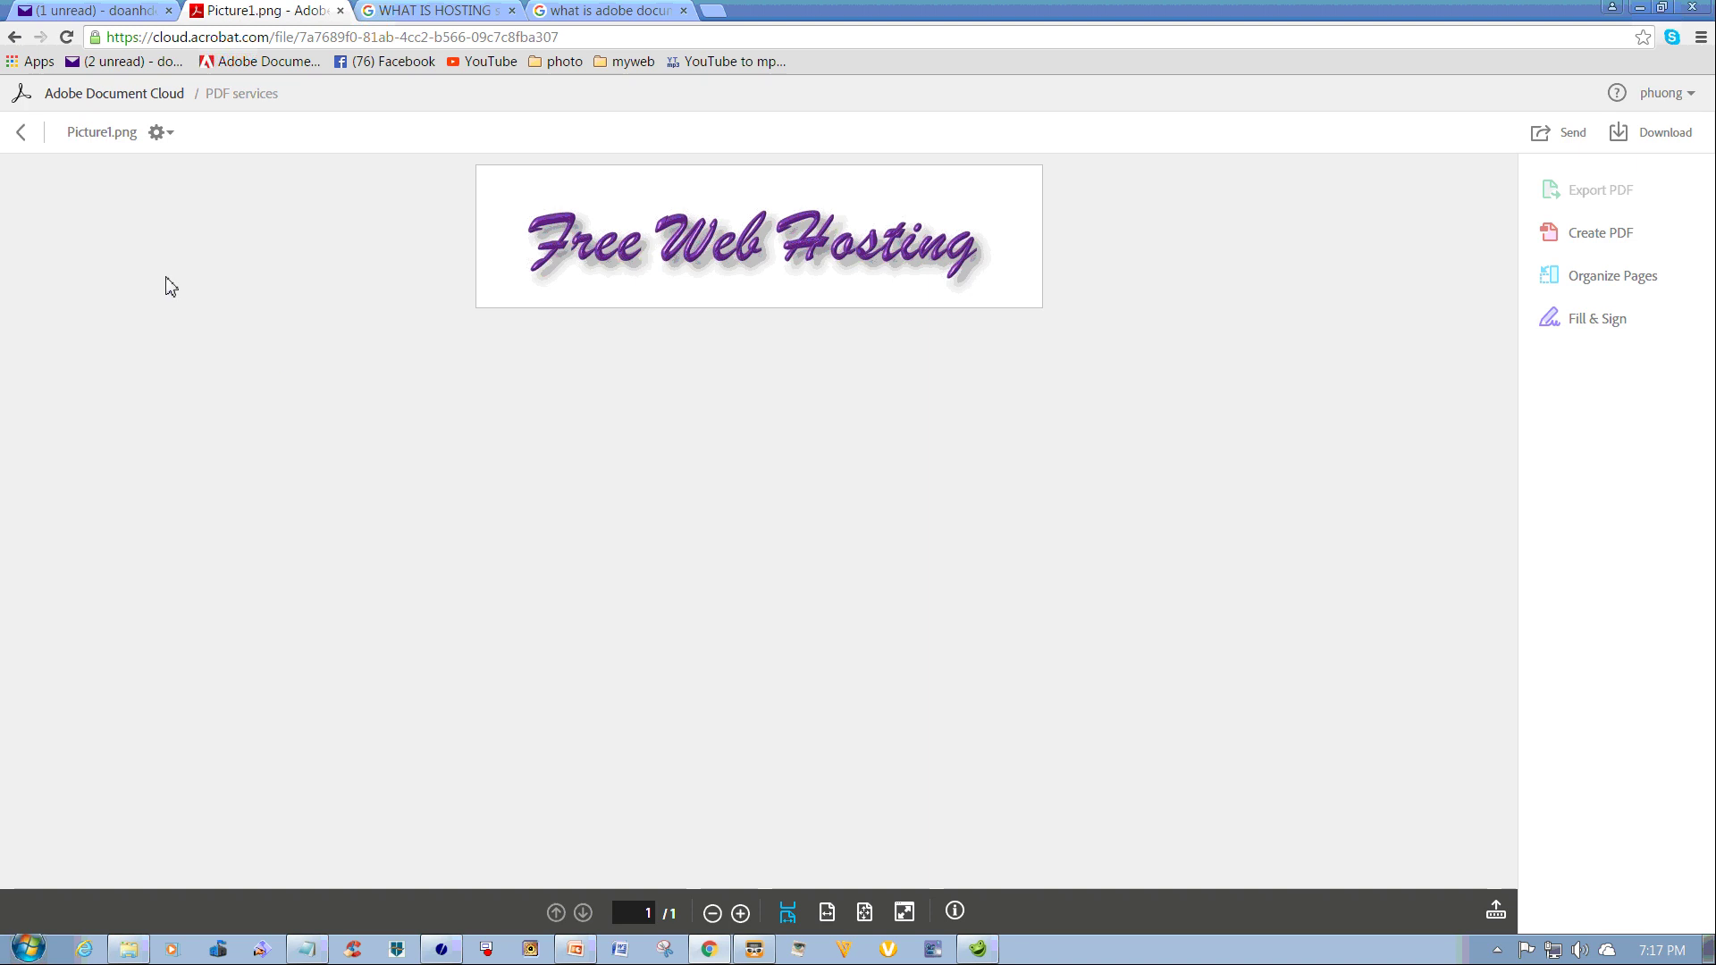
click(22, 133)
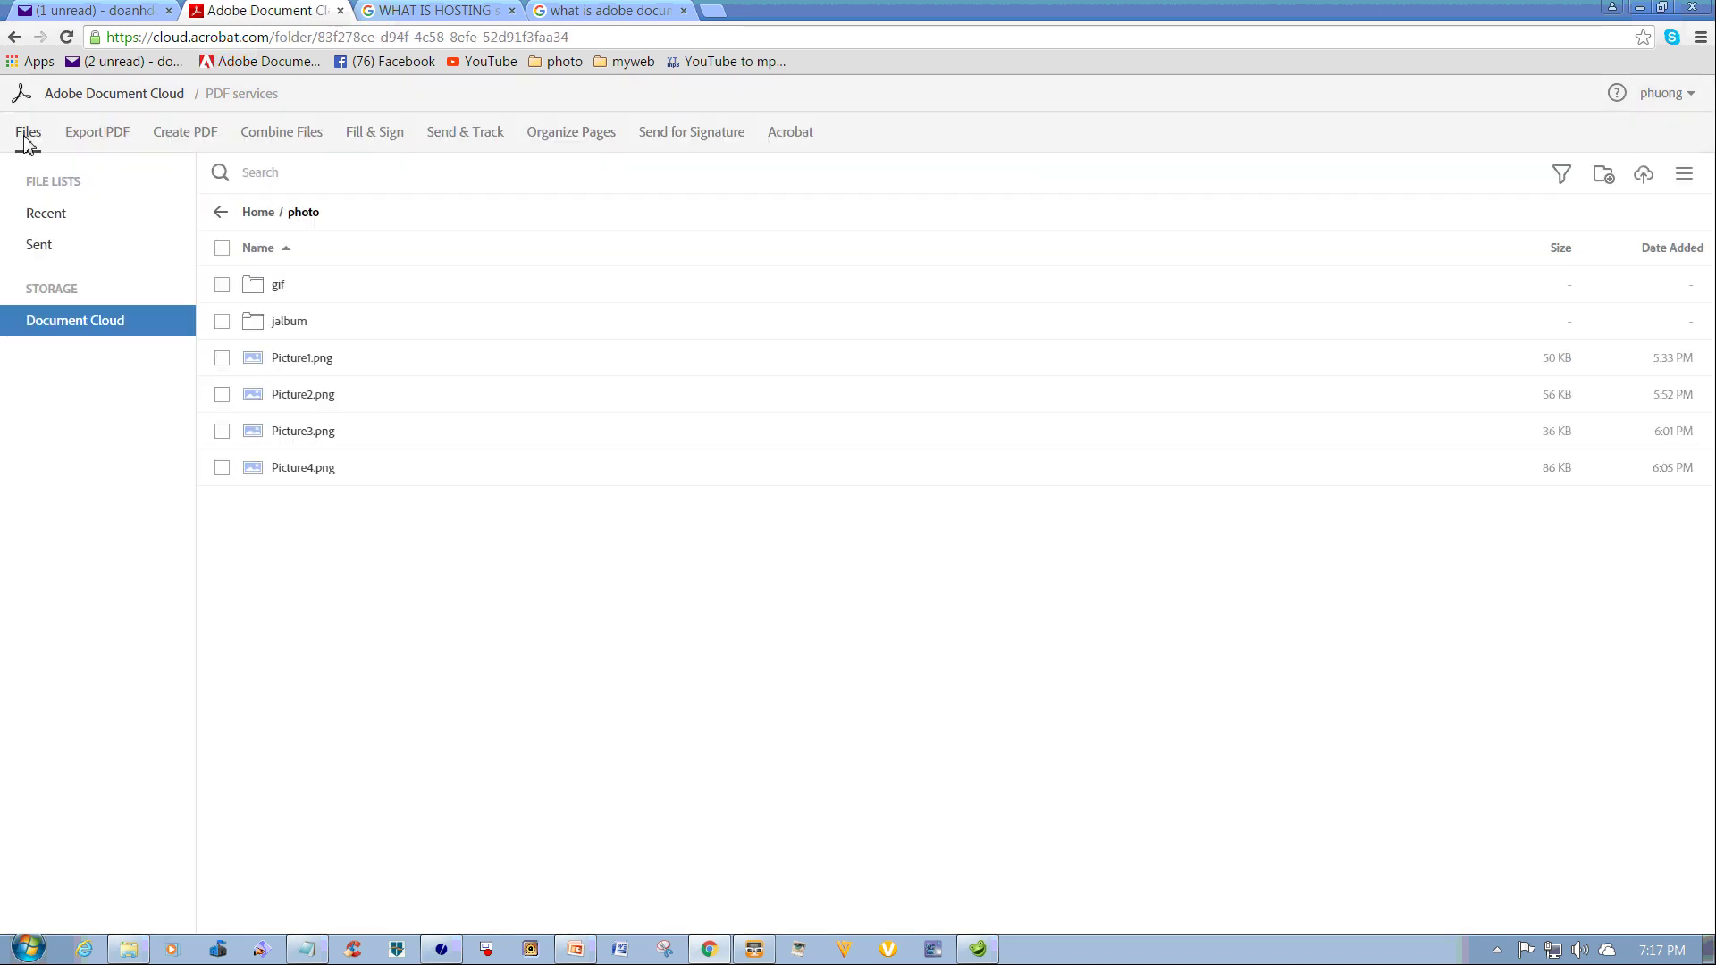
click(292, 403)
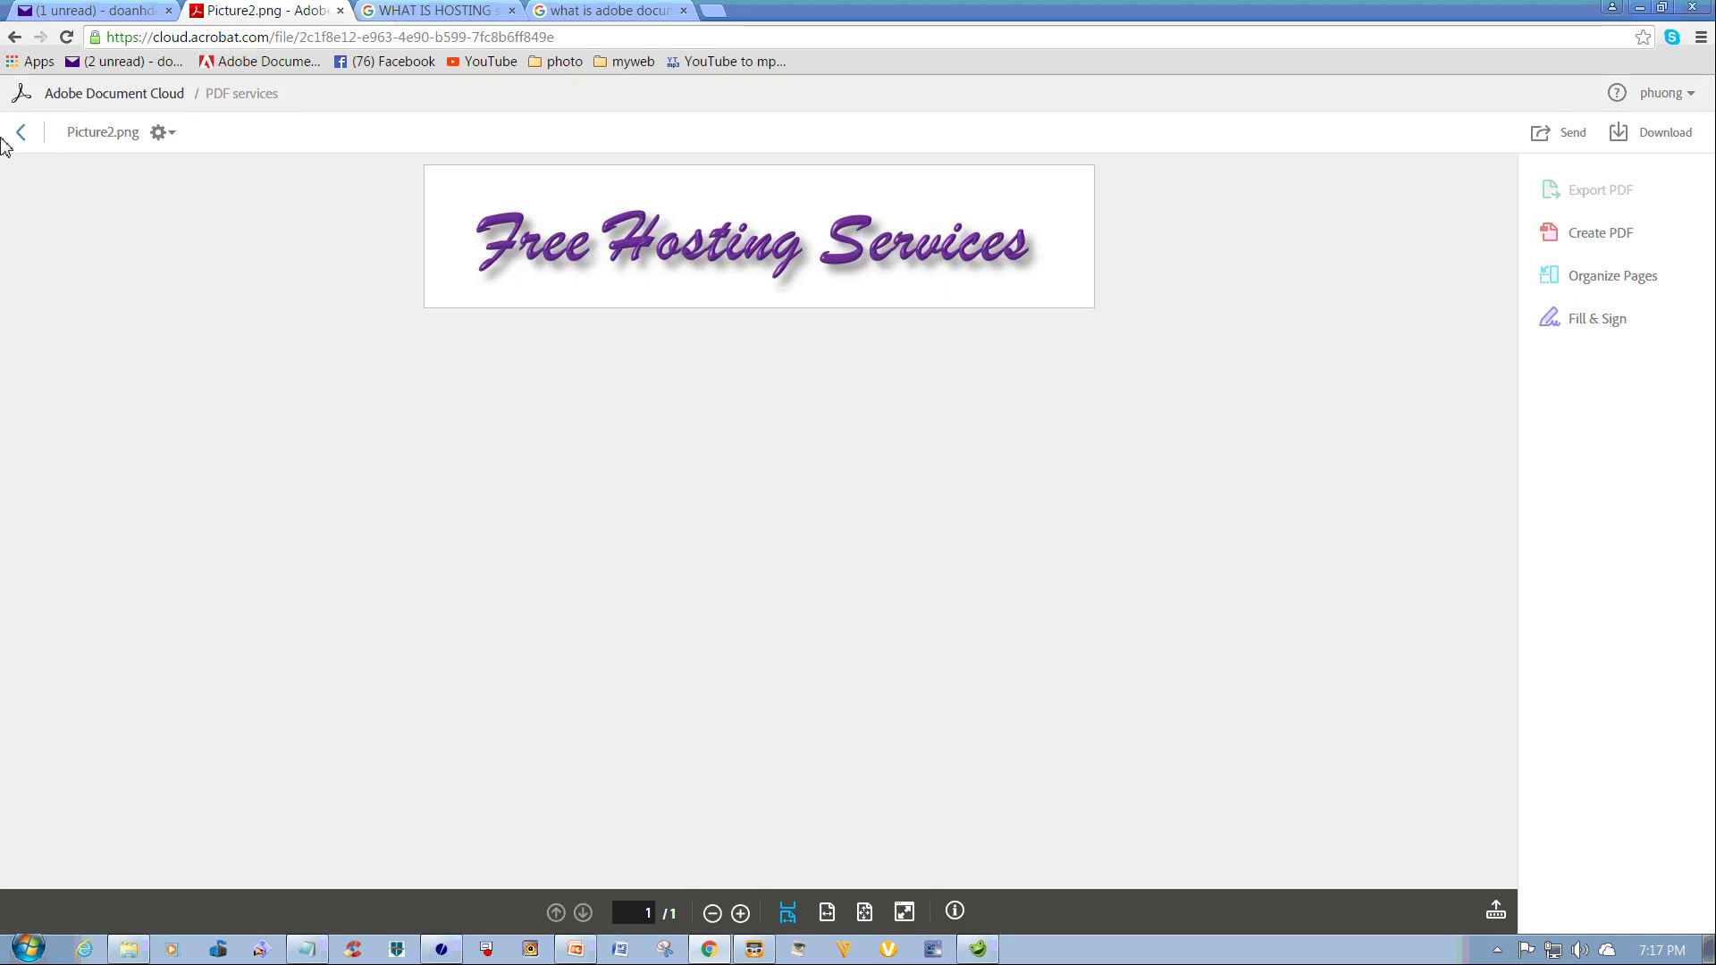
click(19, 134)
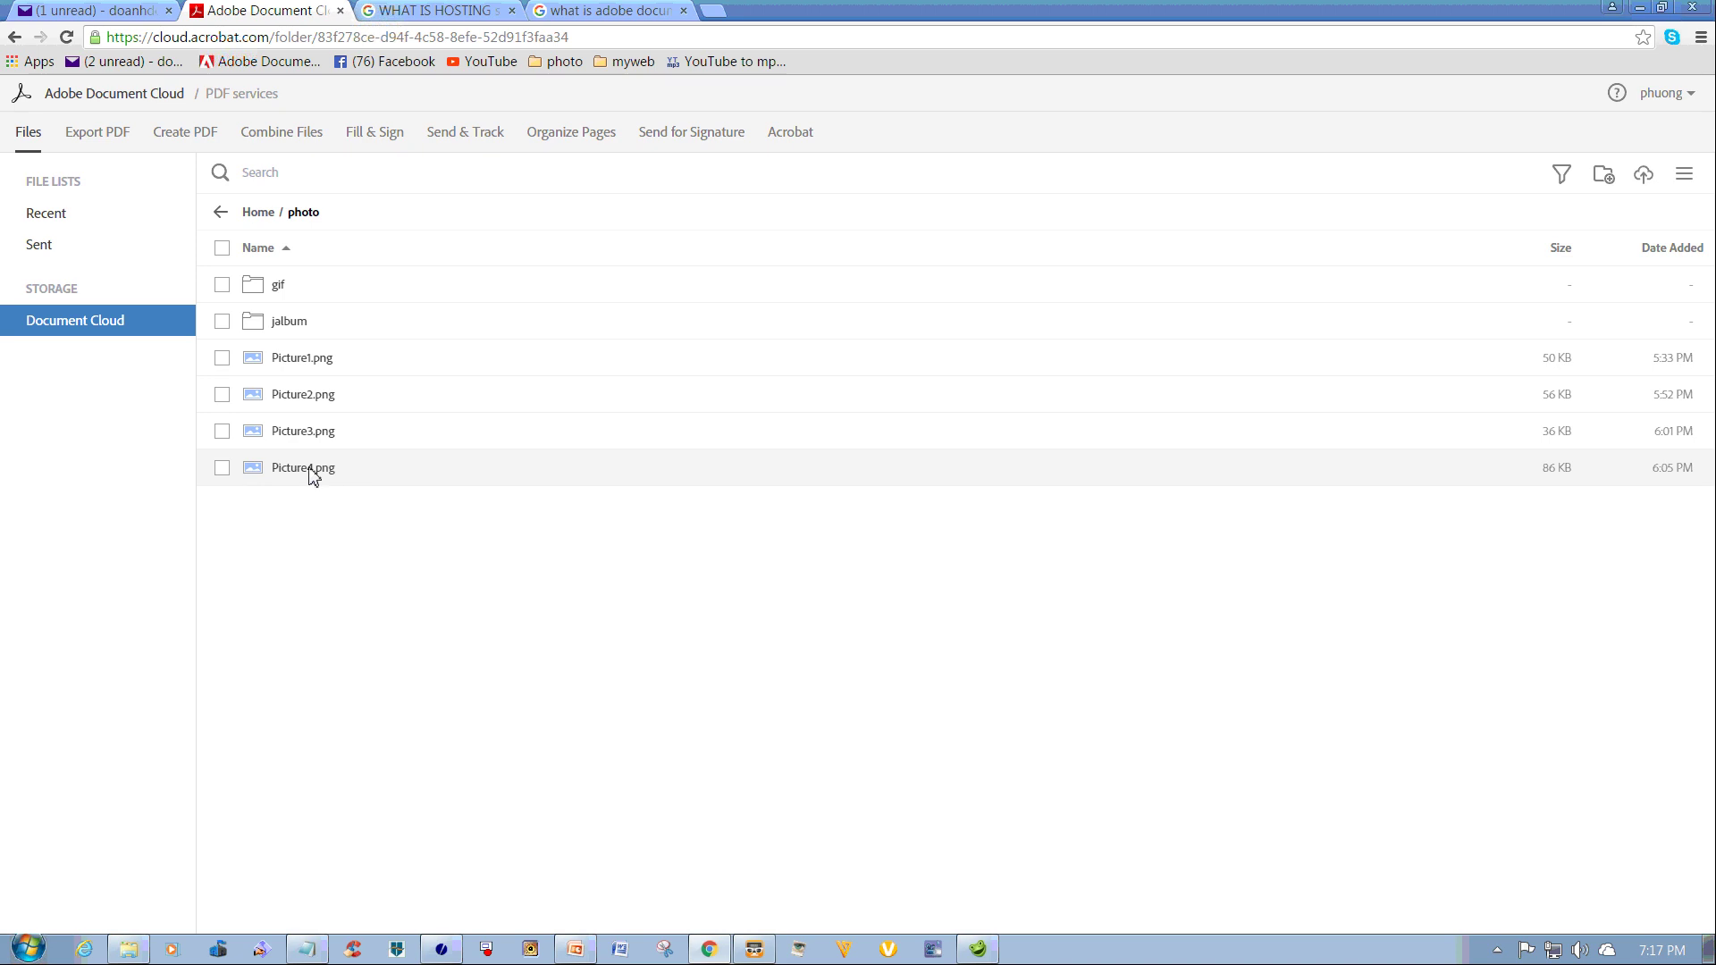
click(297, 473)
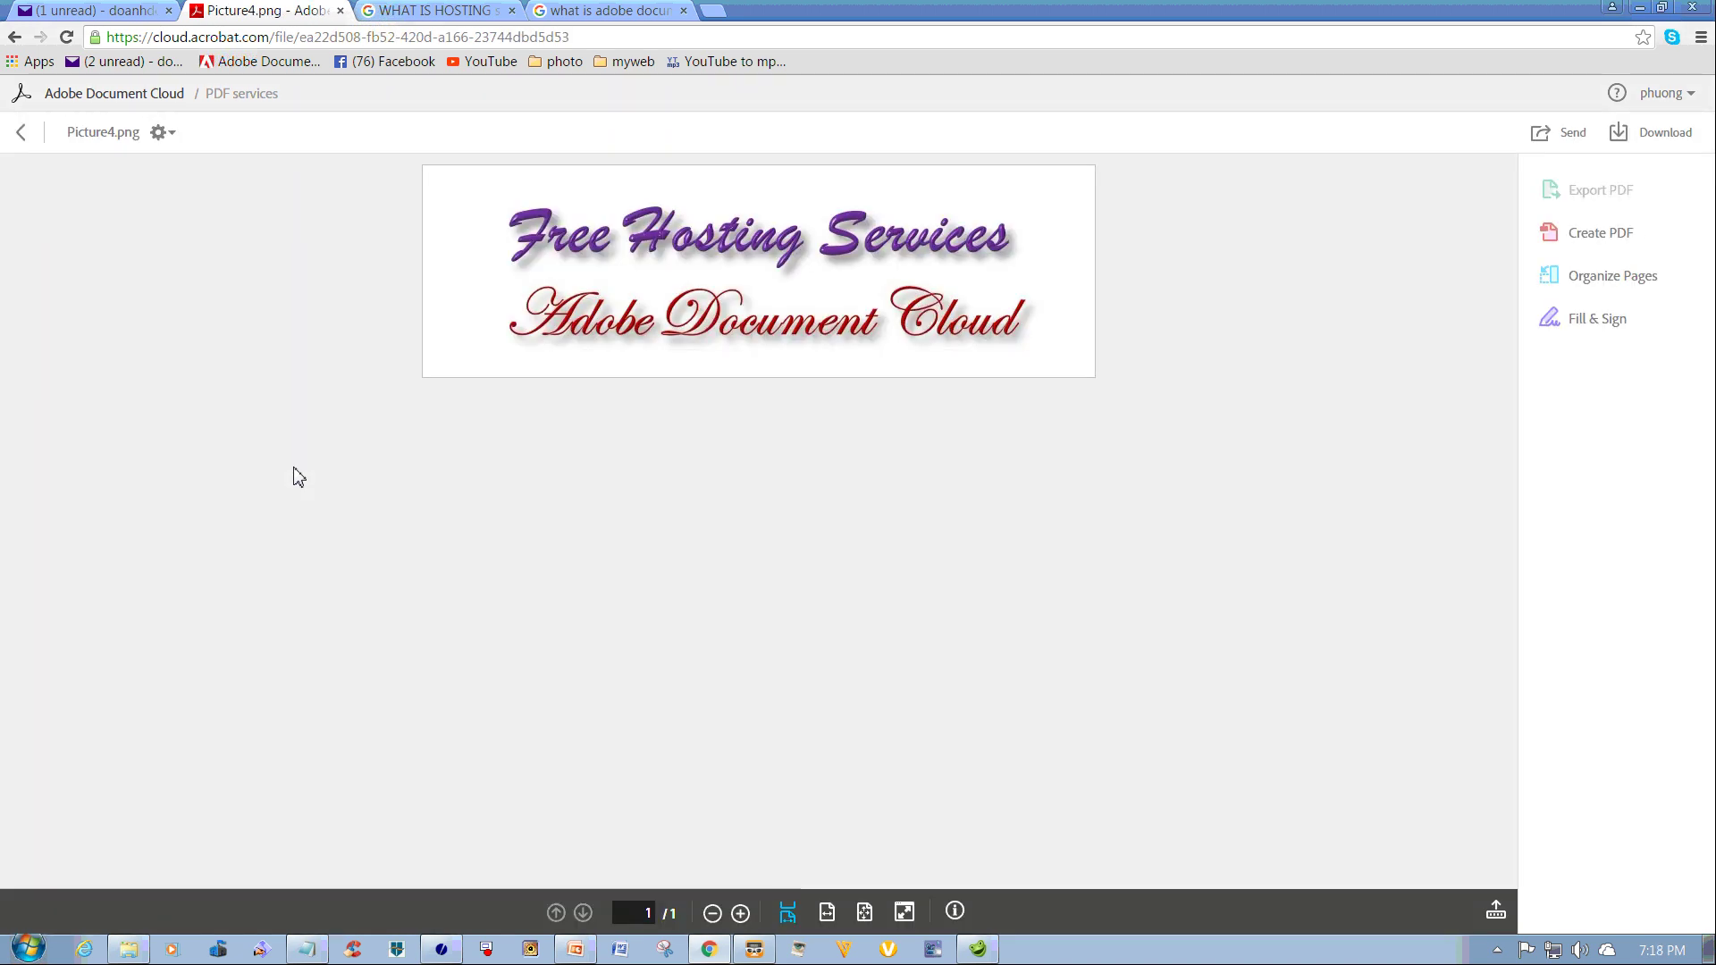
click(20, 134)
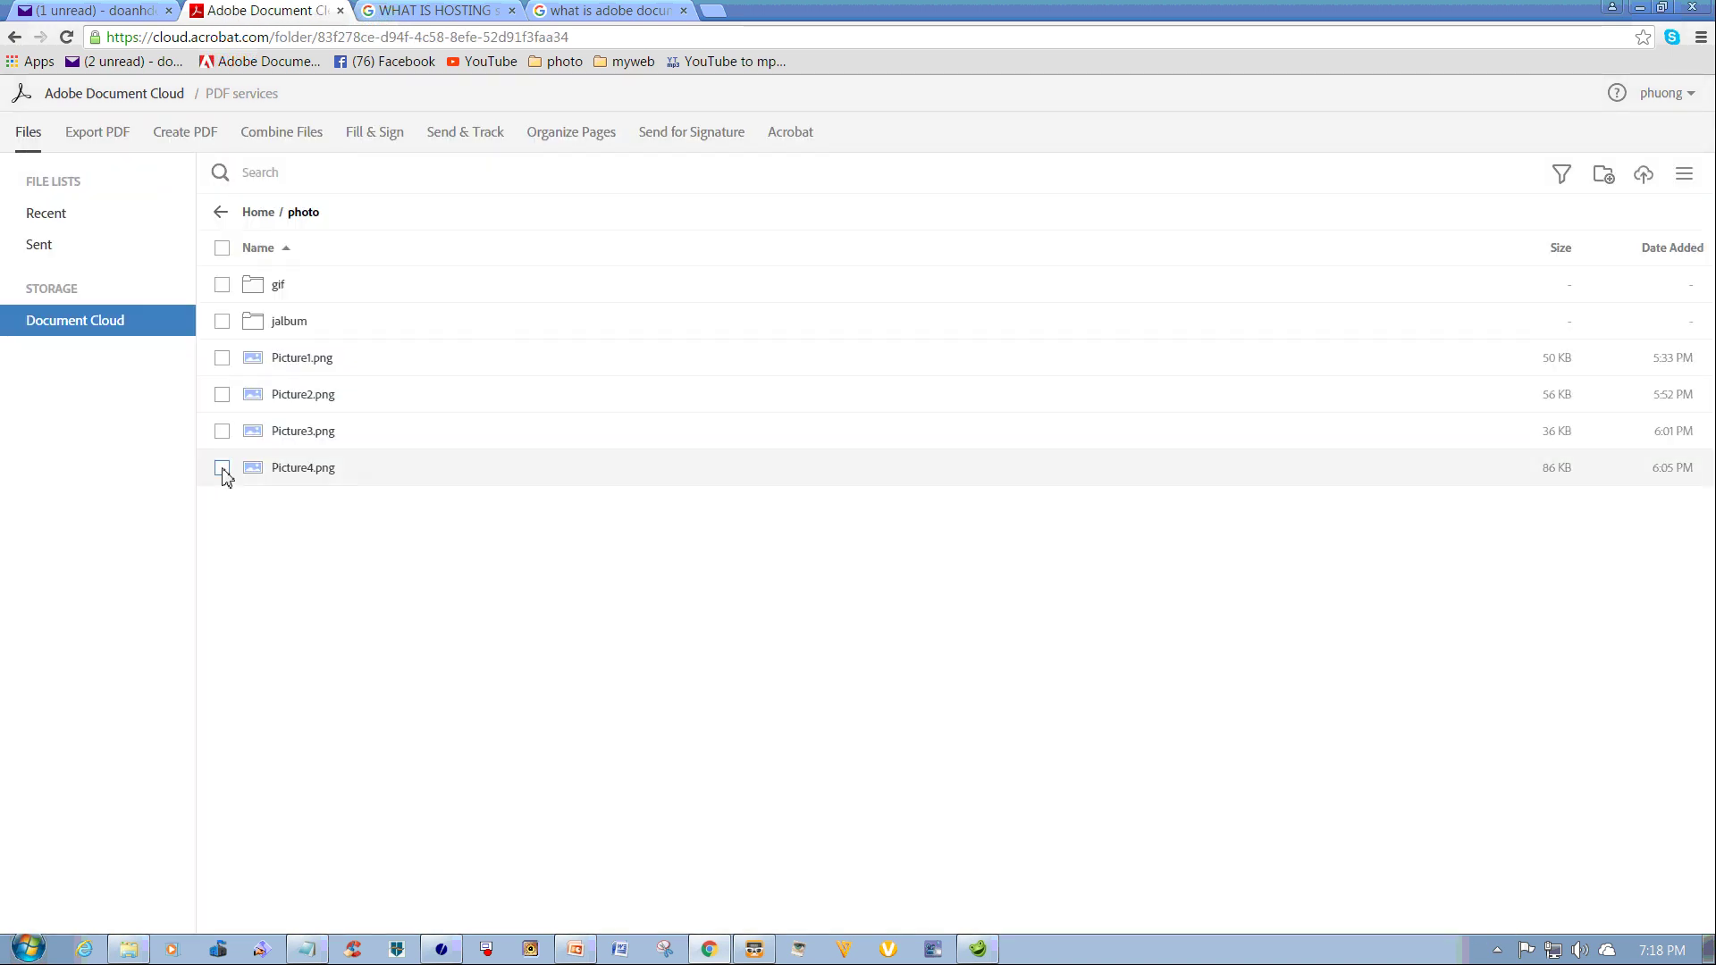
click(223, 468)
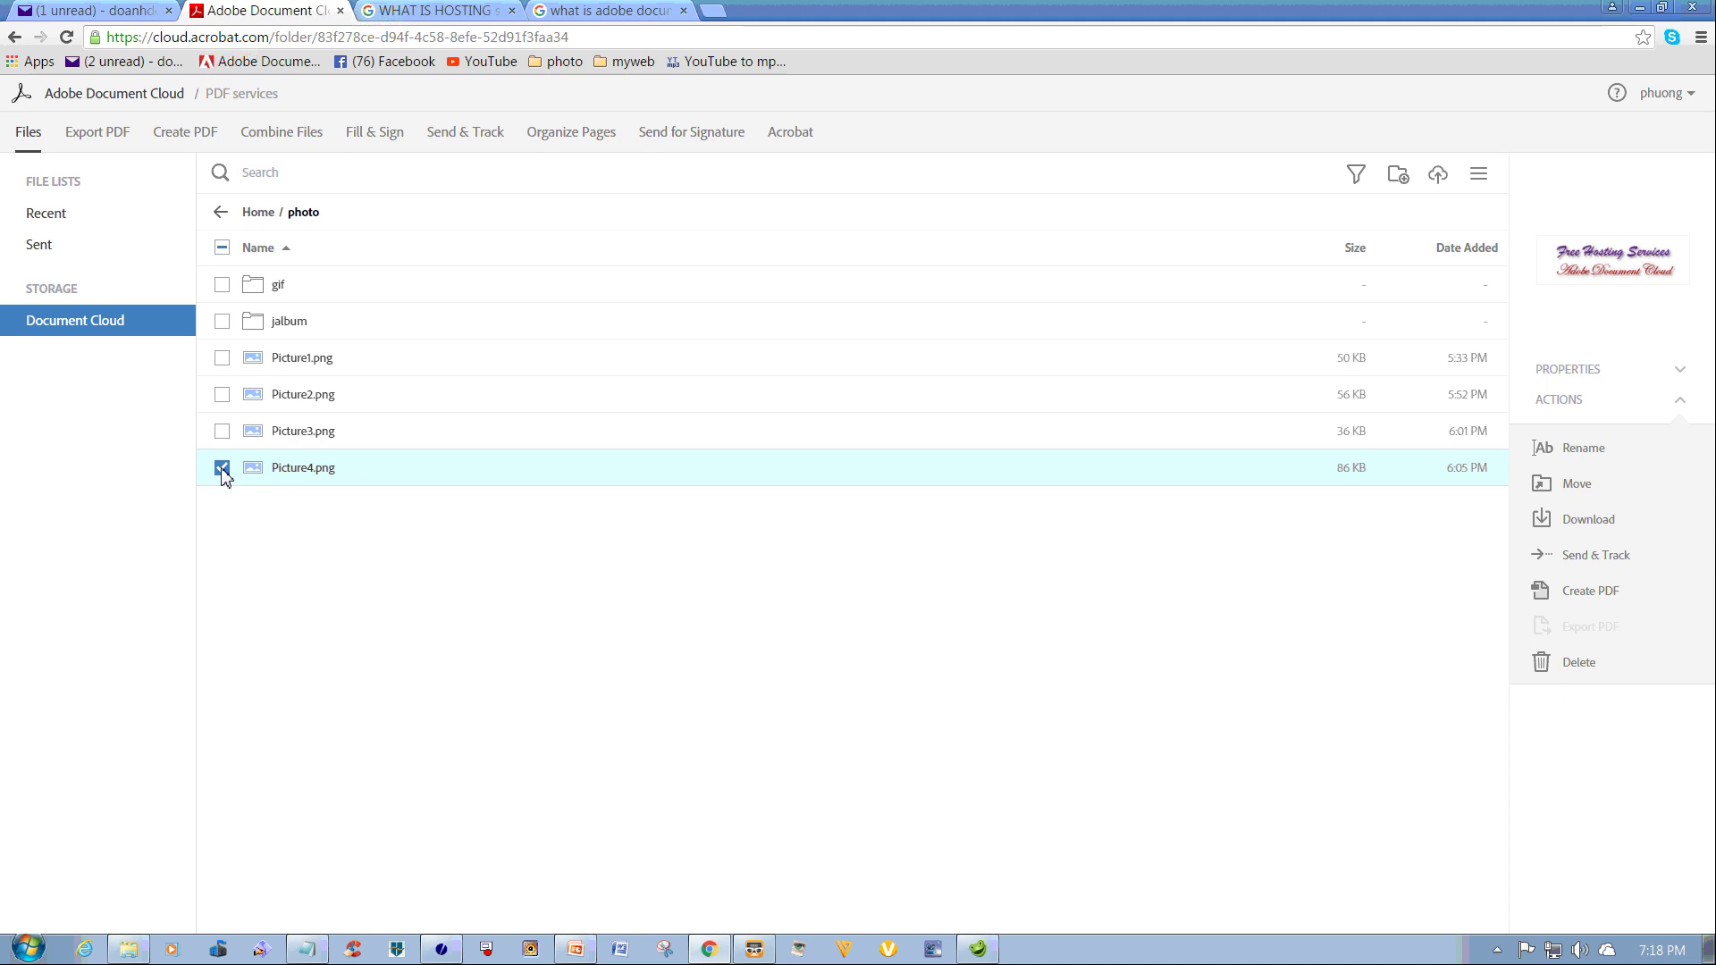
click(223, 469)
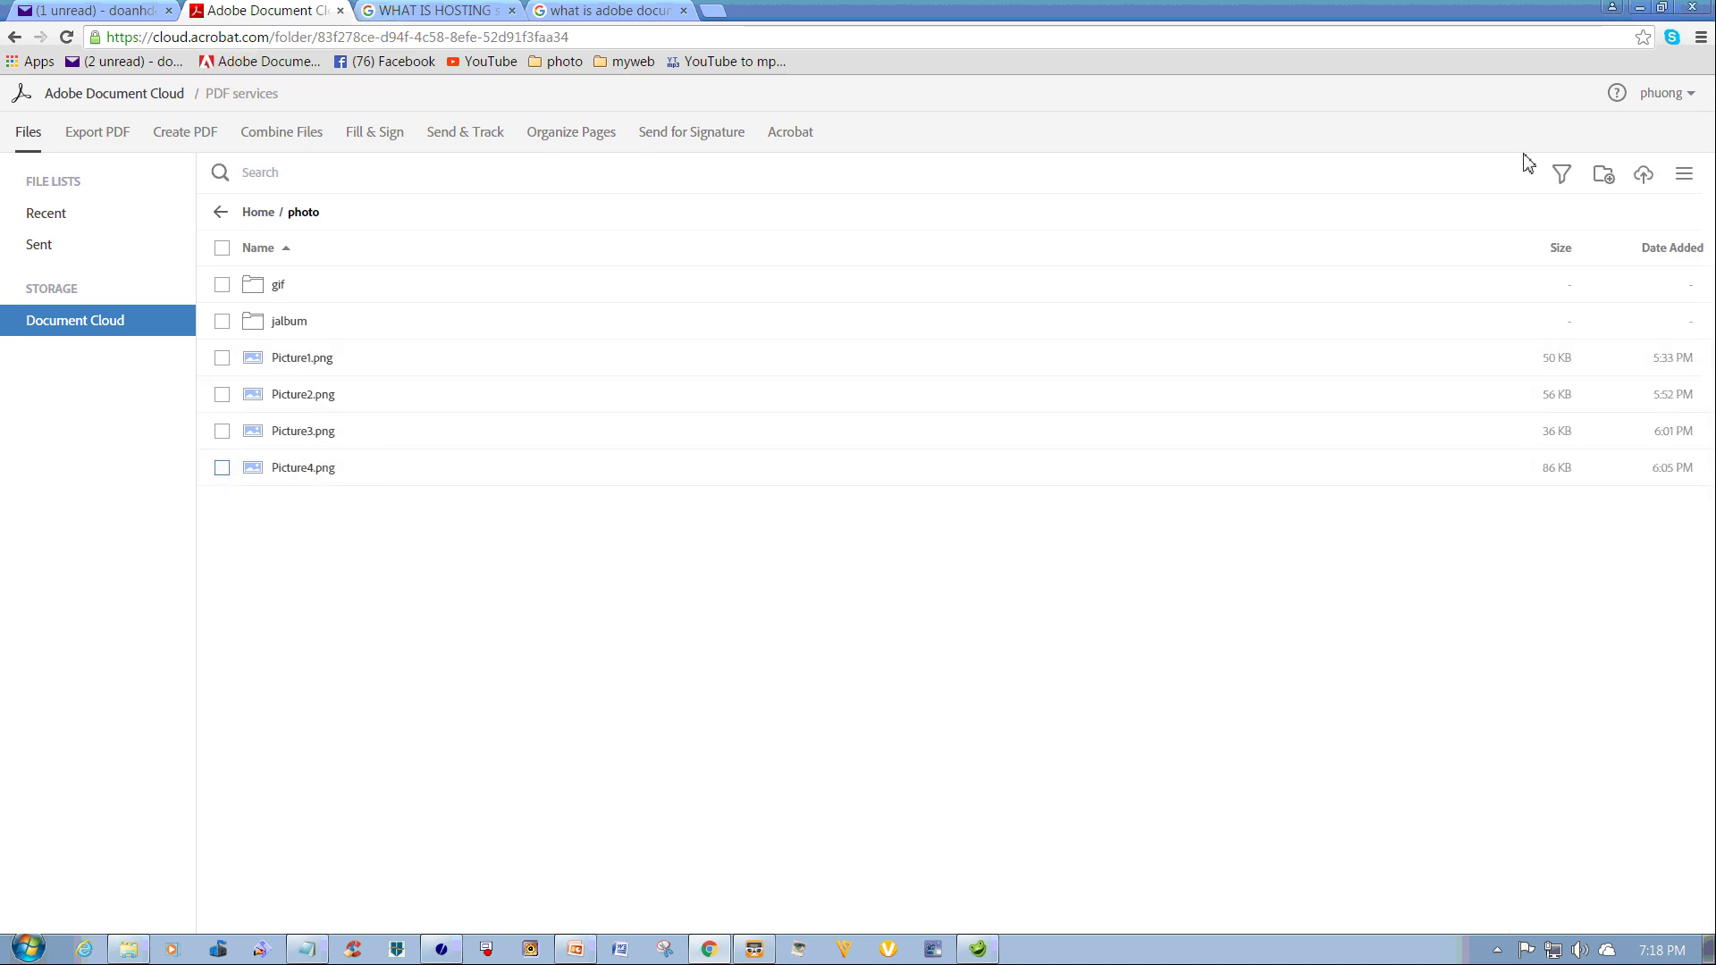
Create a new folder named scenery inside the photo folder.
click(1604, 177)
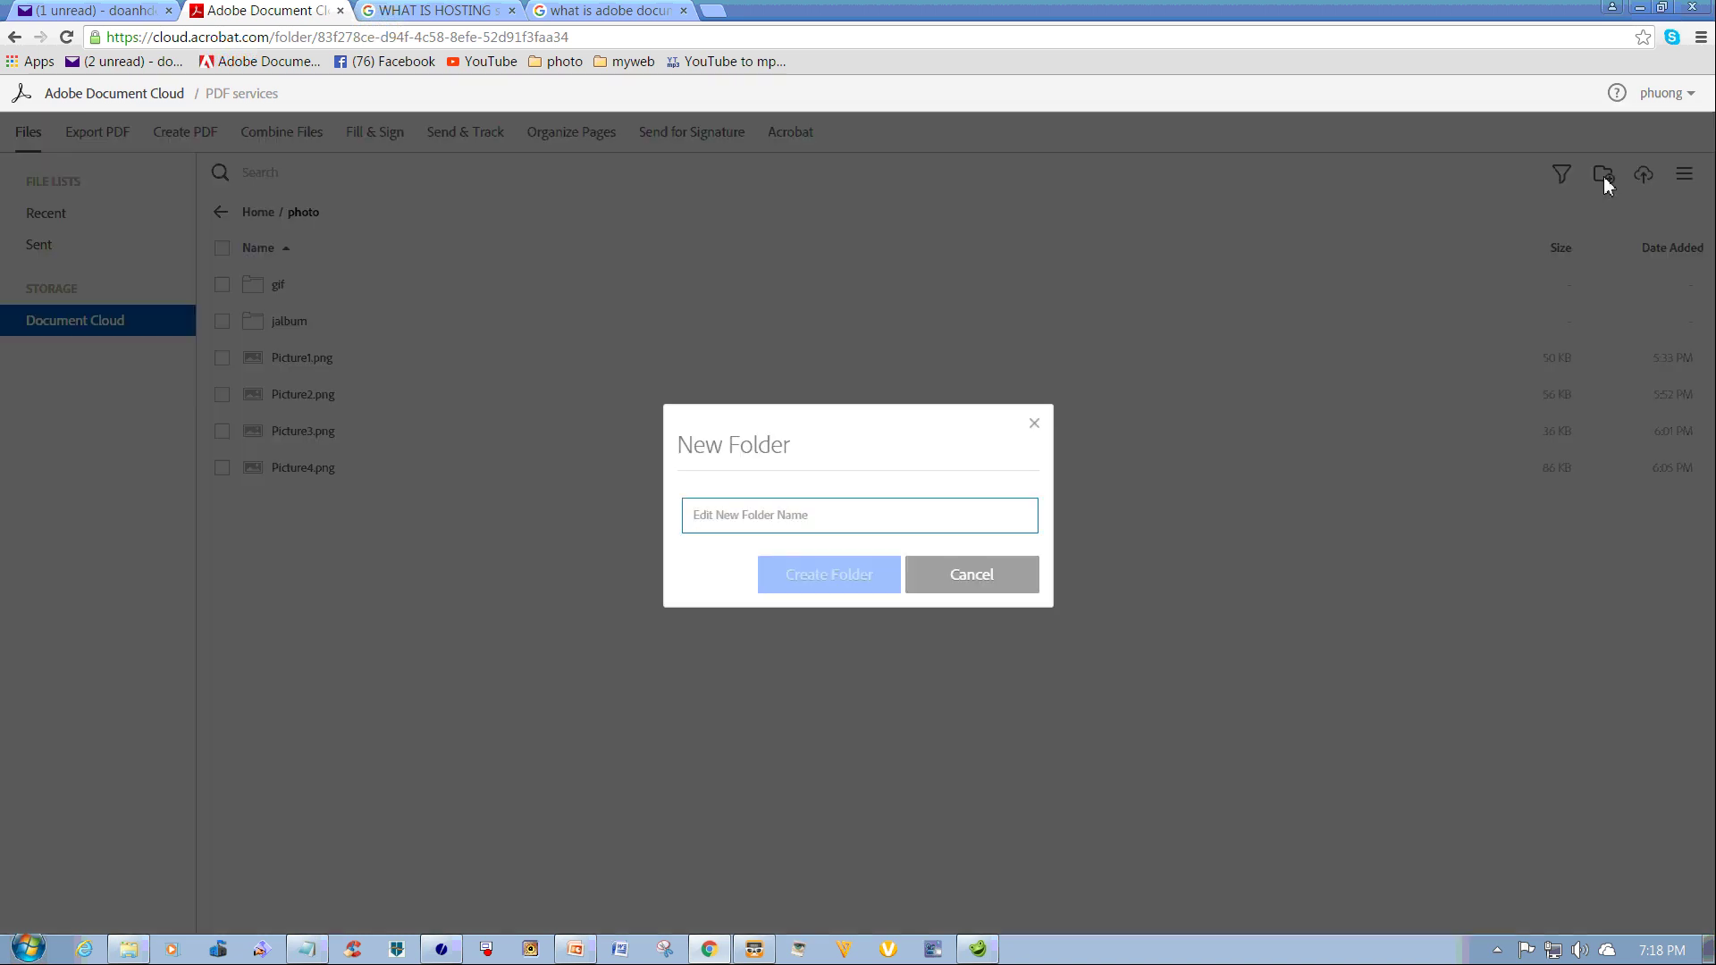
click(765, 530)
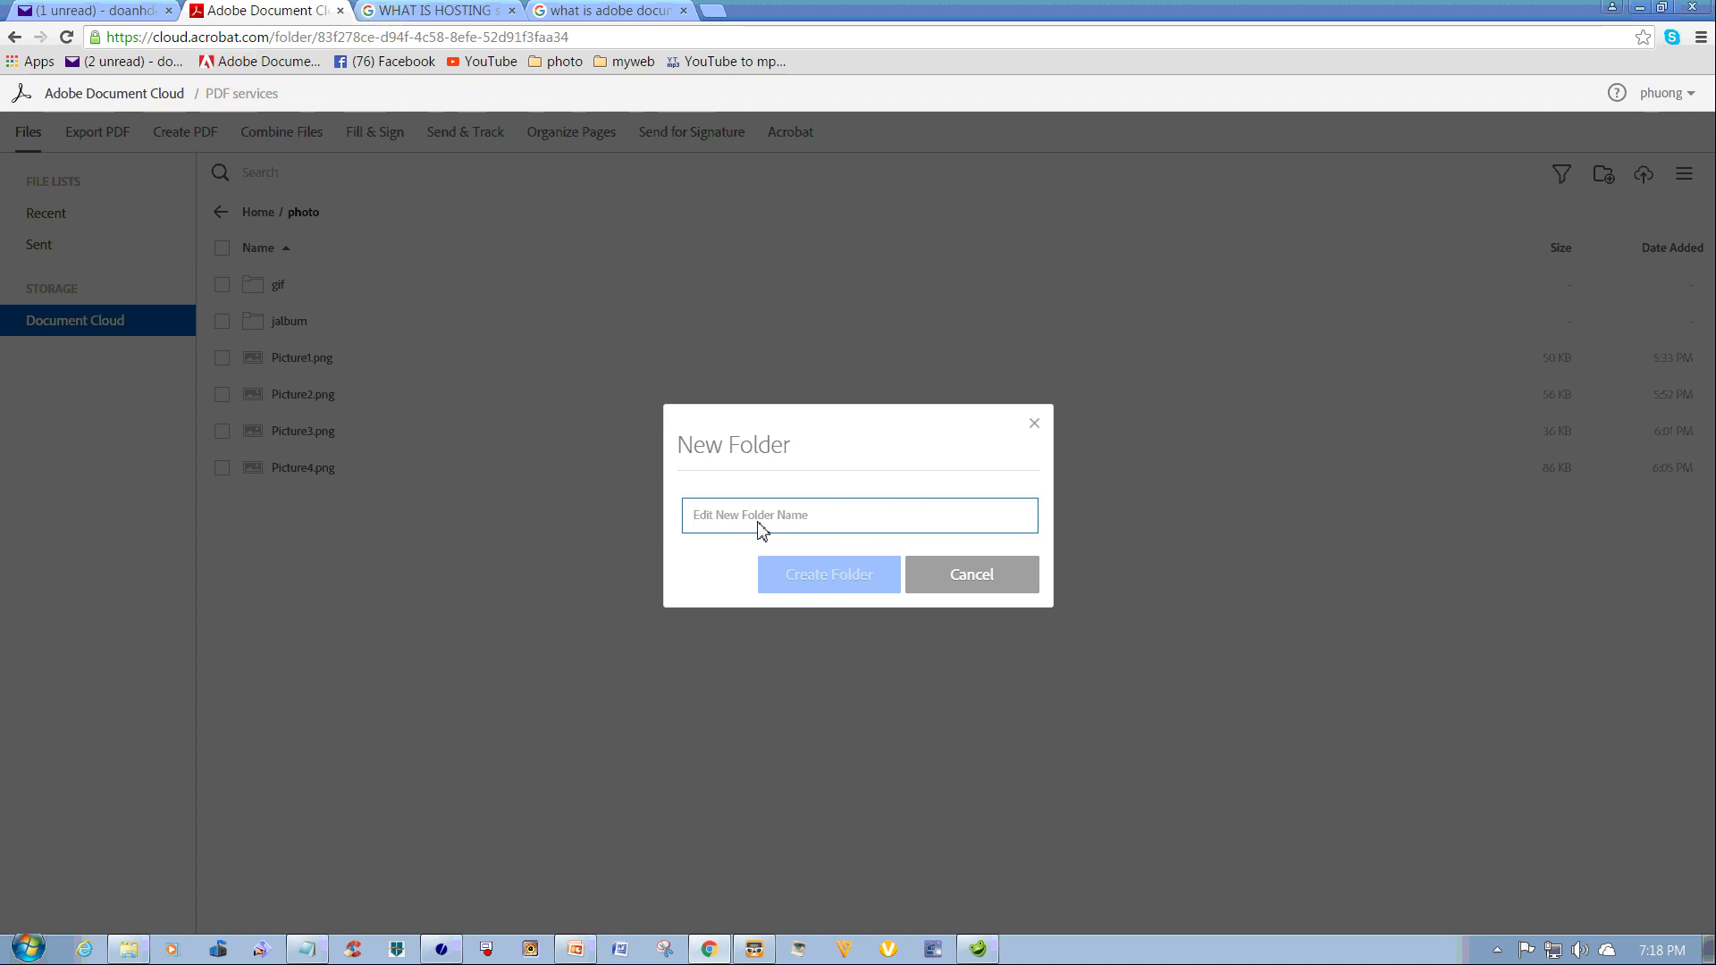
text(ao dai)
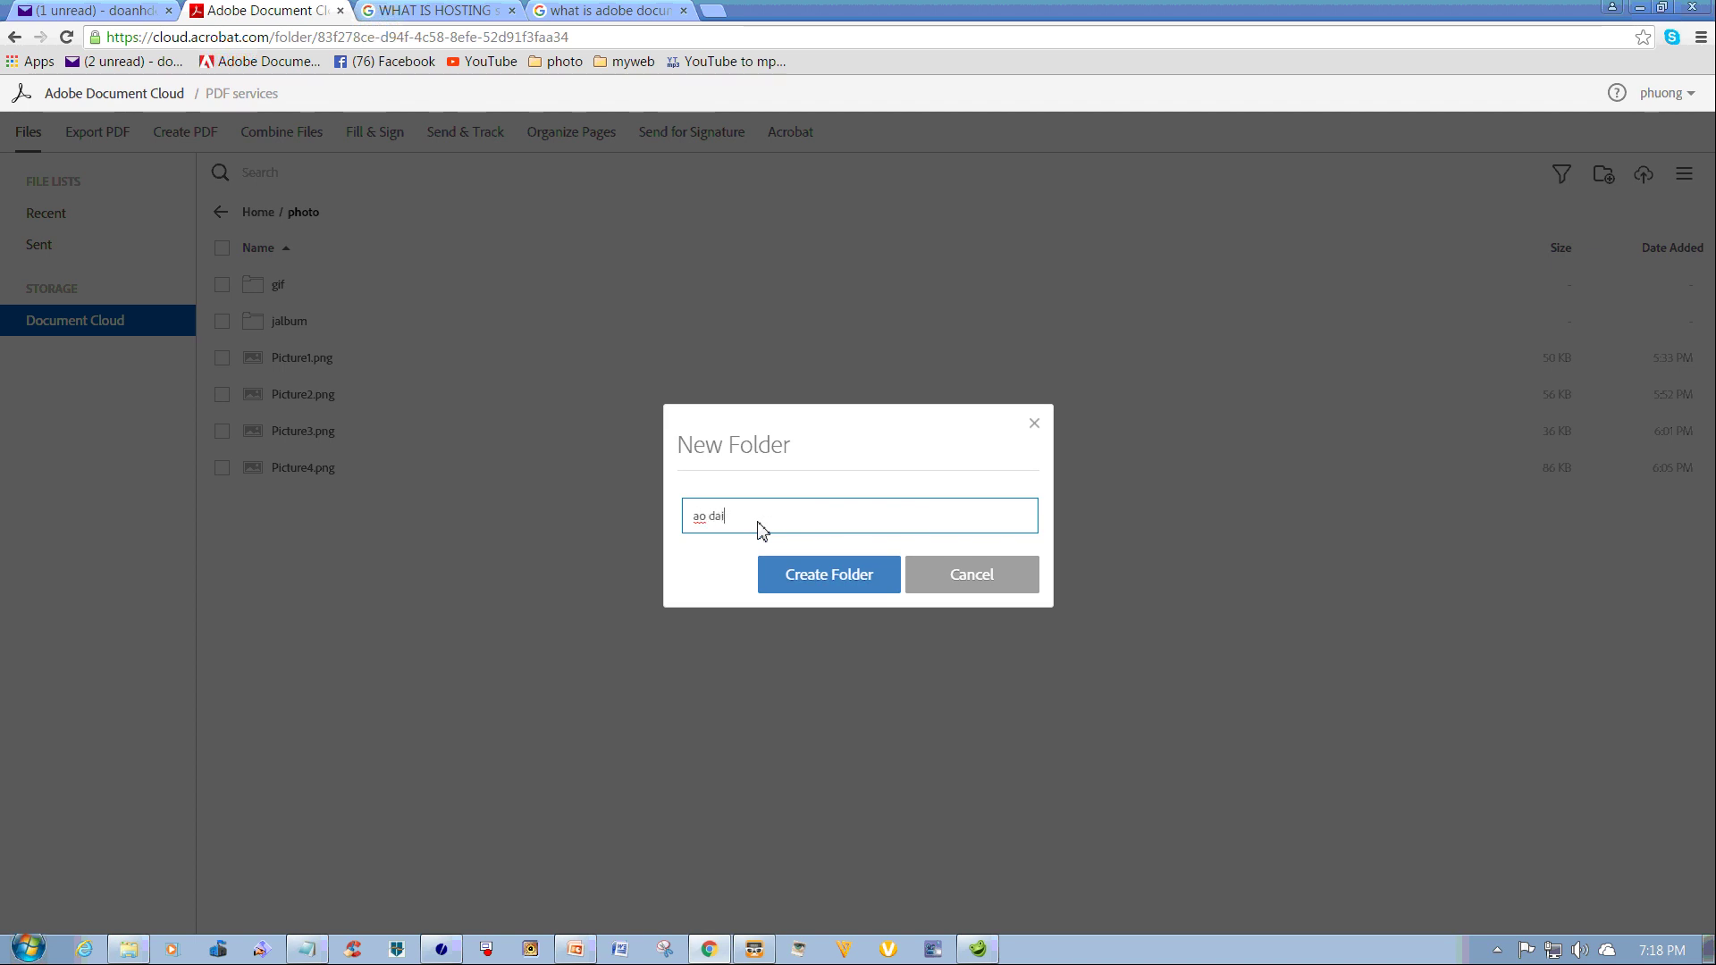
drag(751, 521, 693, 523)
text(scenery)
click(829, 579)
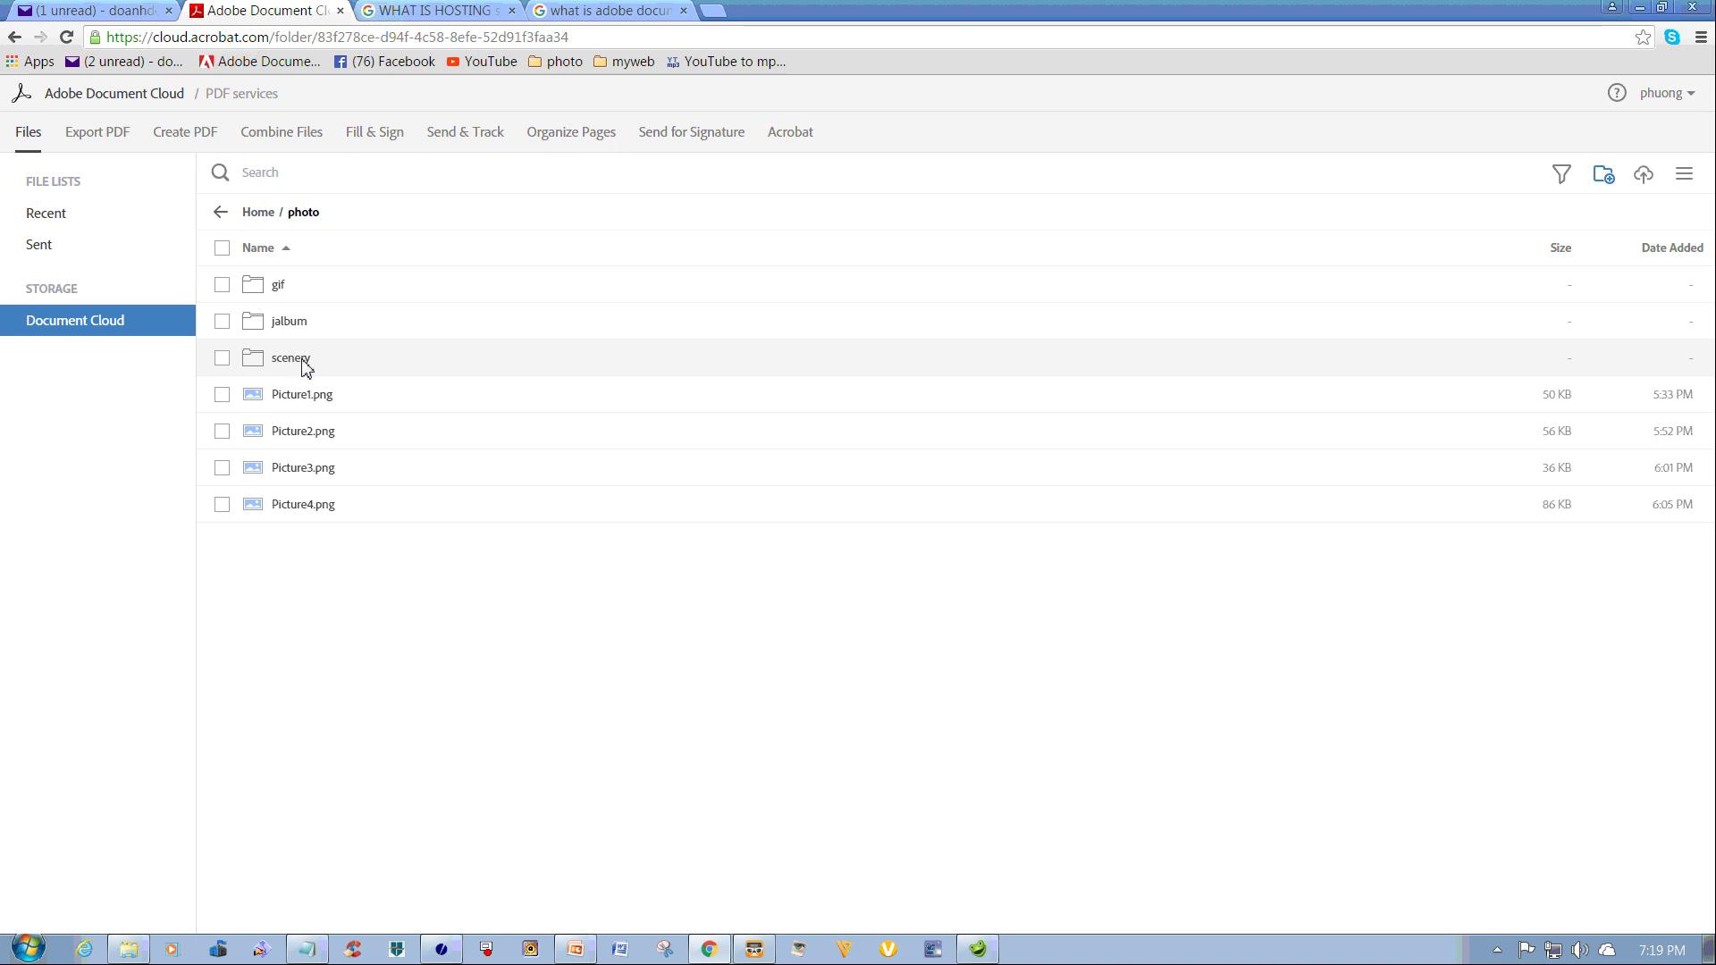
Upload the Koala picture from the local linhtinh folder to the photo folder and preview the uploaded file.
click(1645, 176)
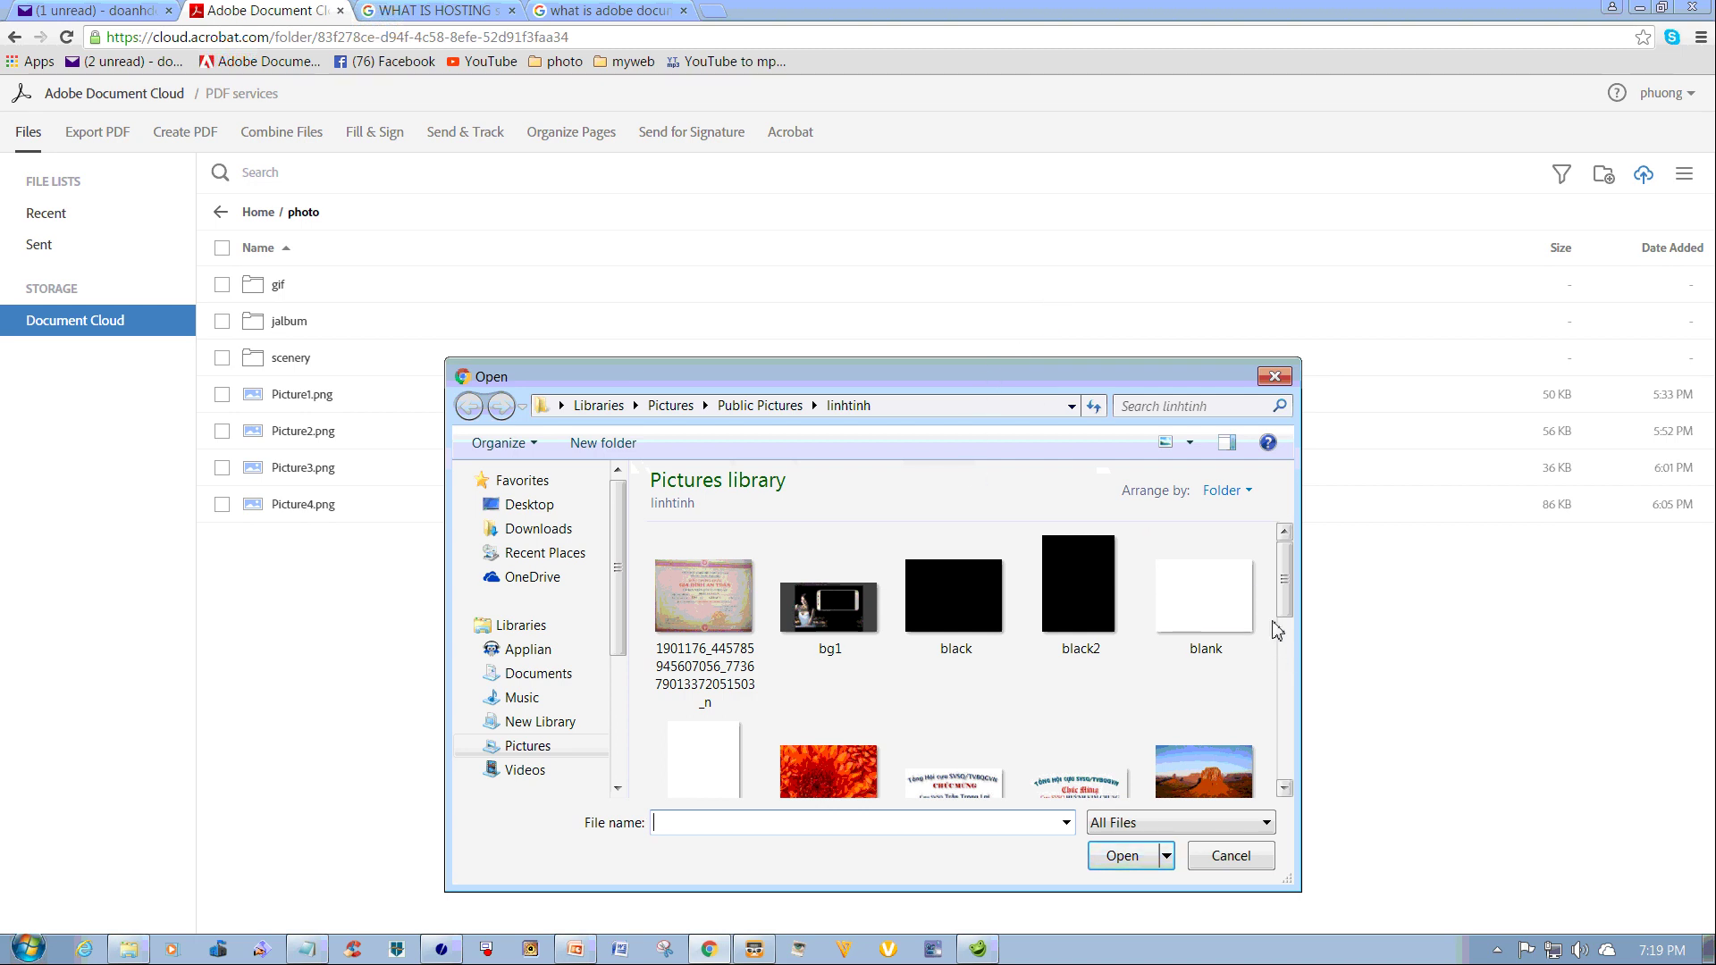
drag(1285, 615, 1286, 672)
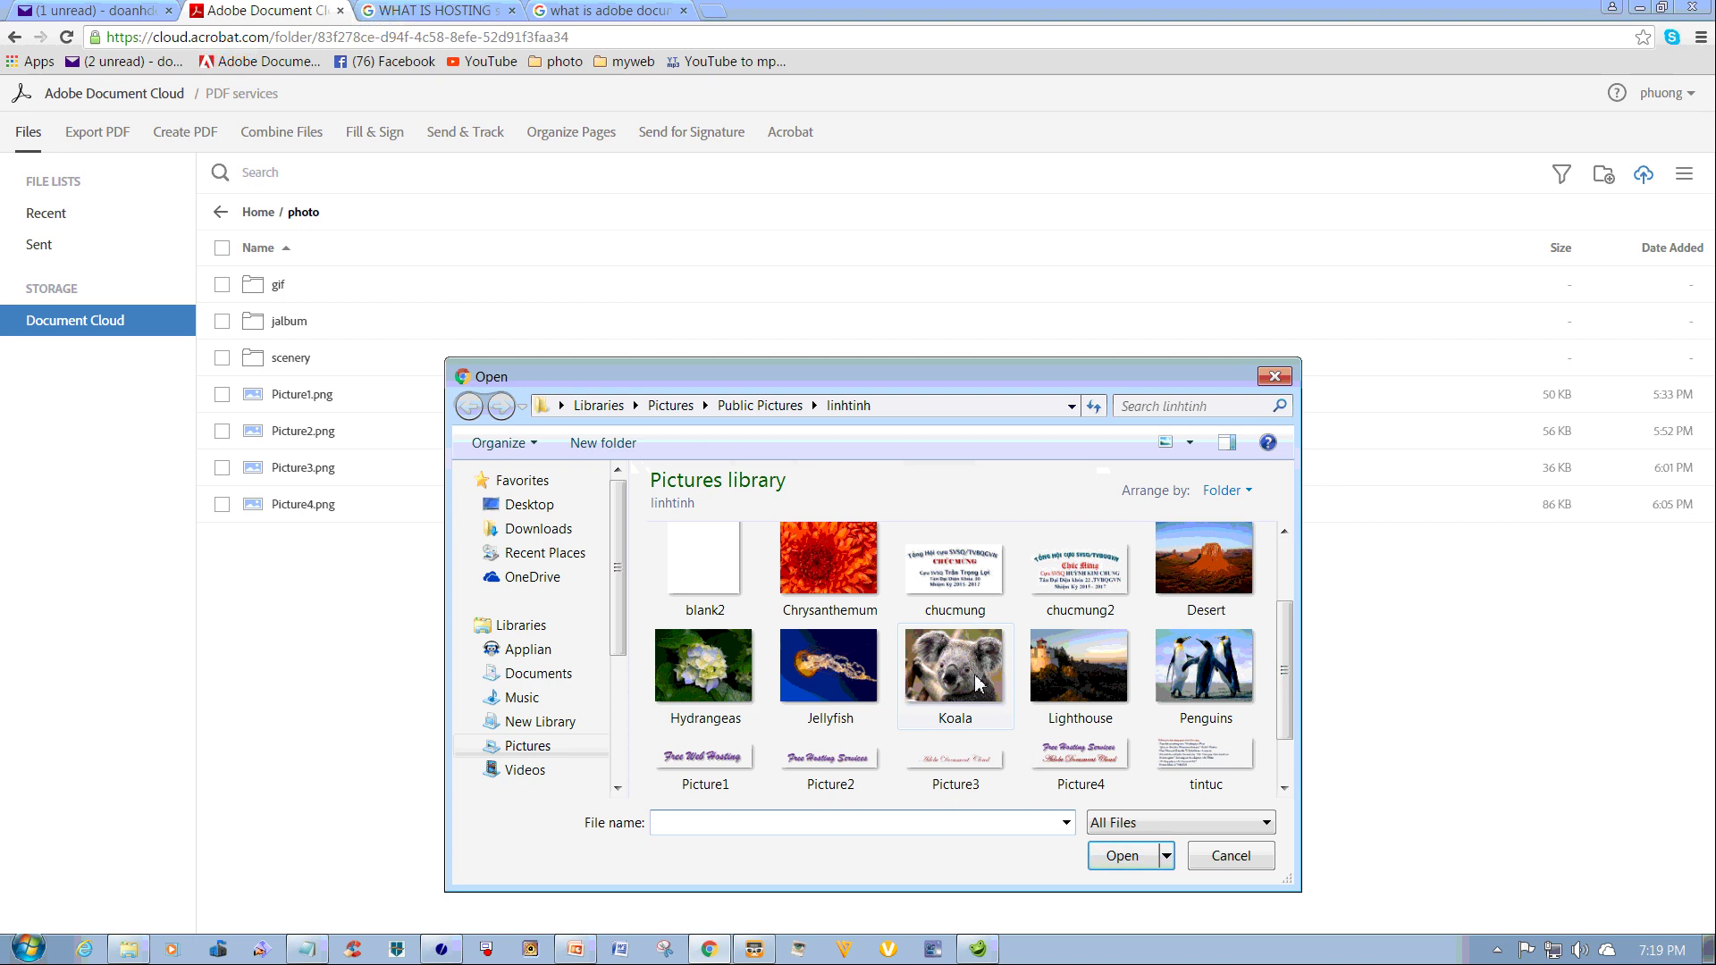
drag(1283, 710, 1251, 733)
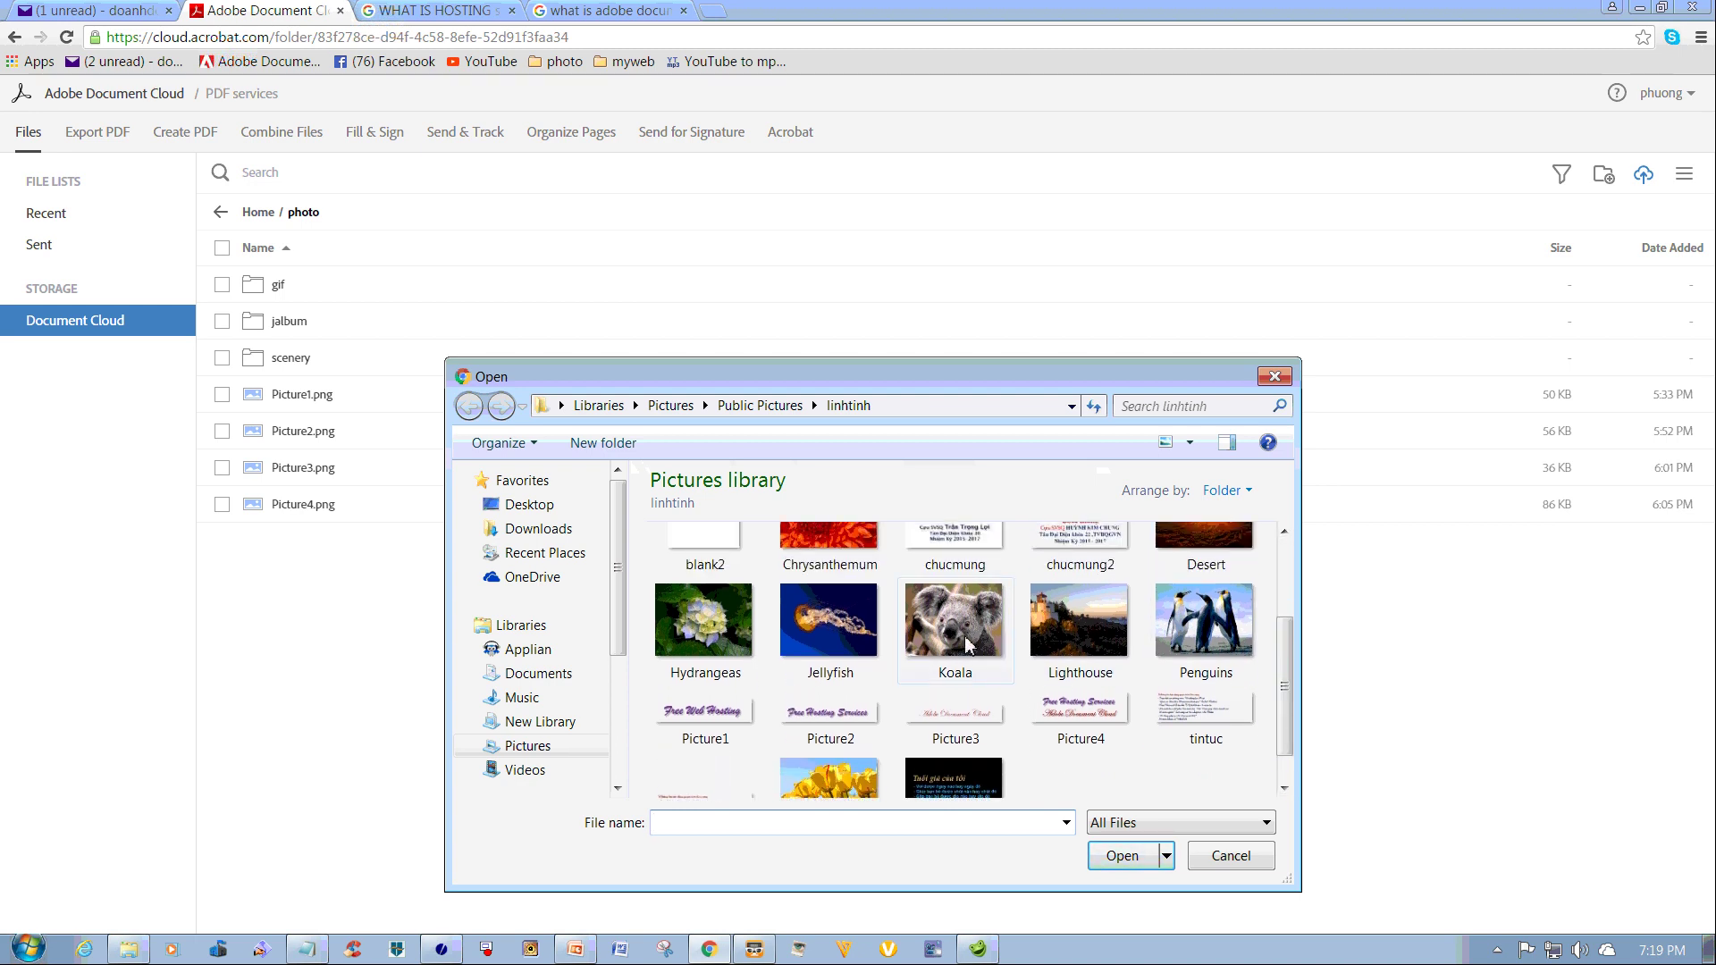
click(968, 645)
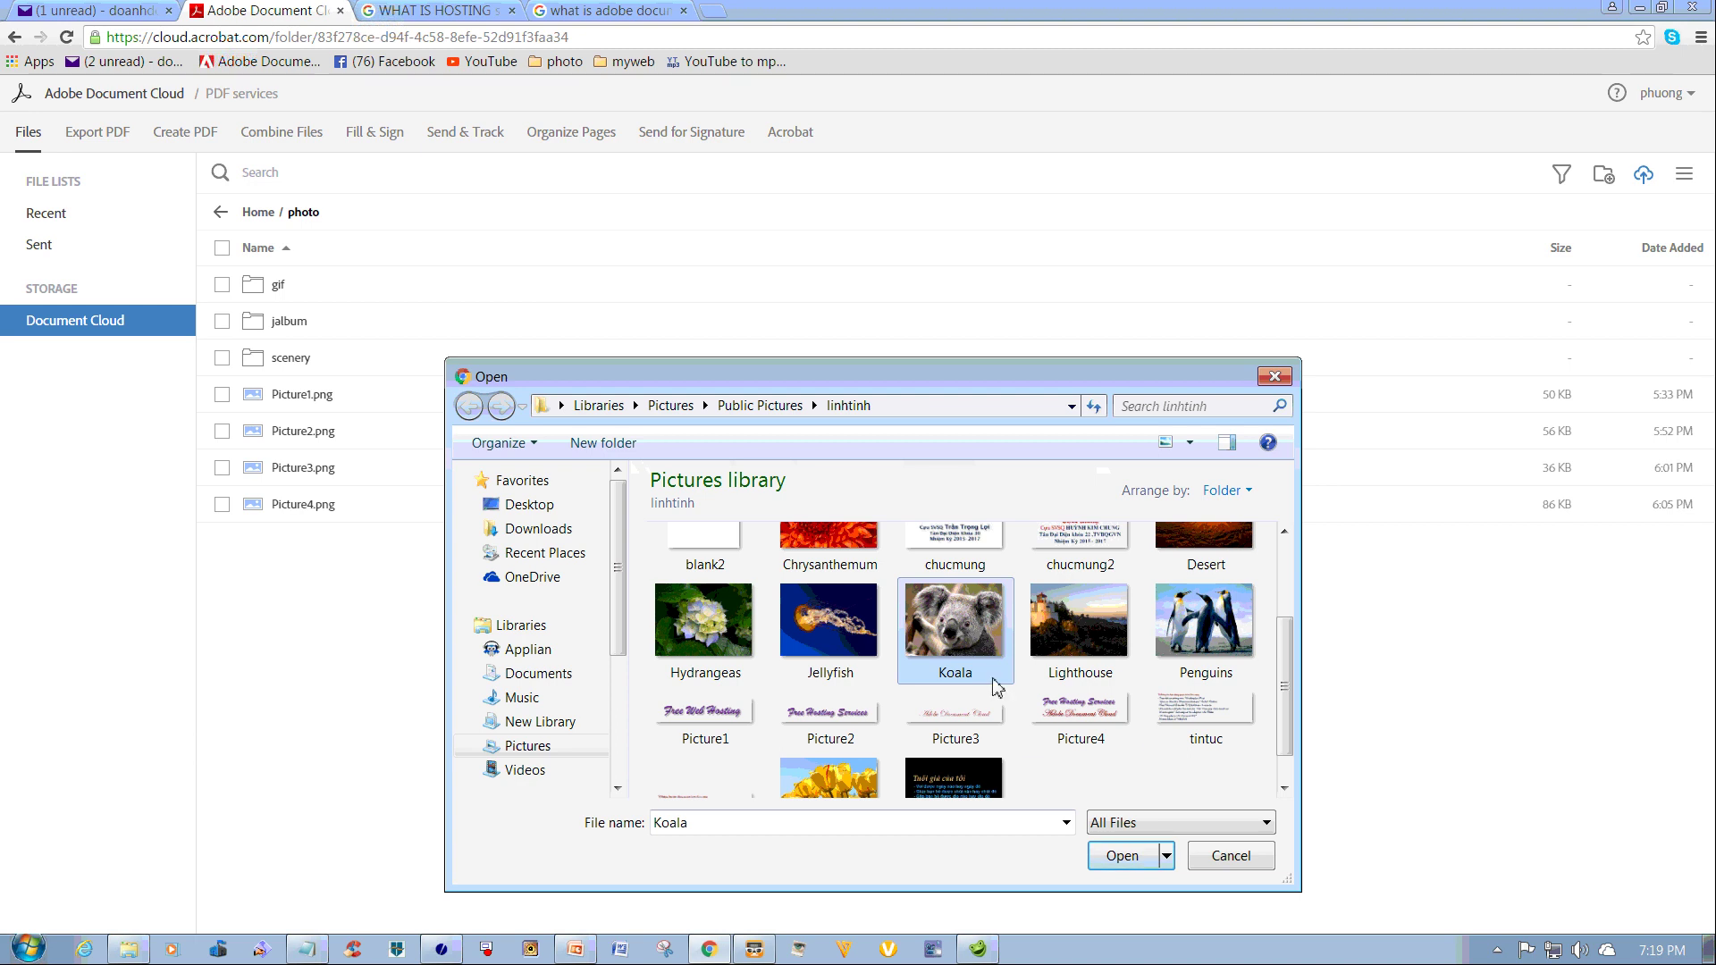
click(1122, 858)
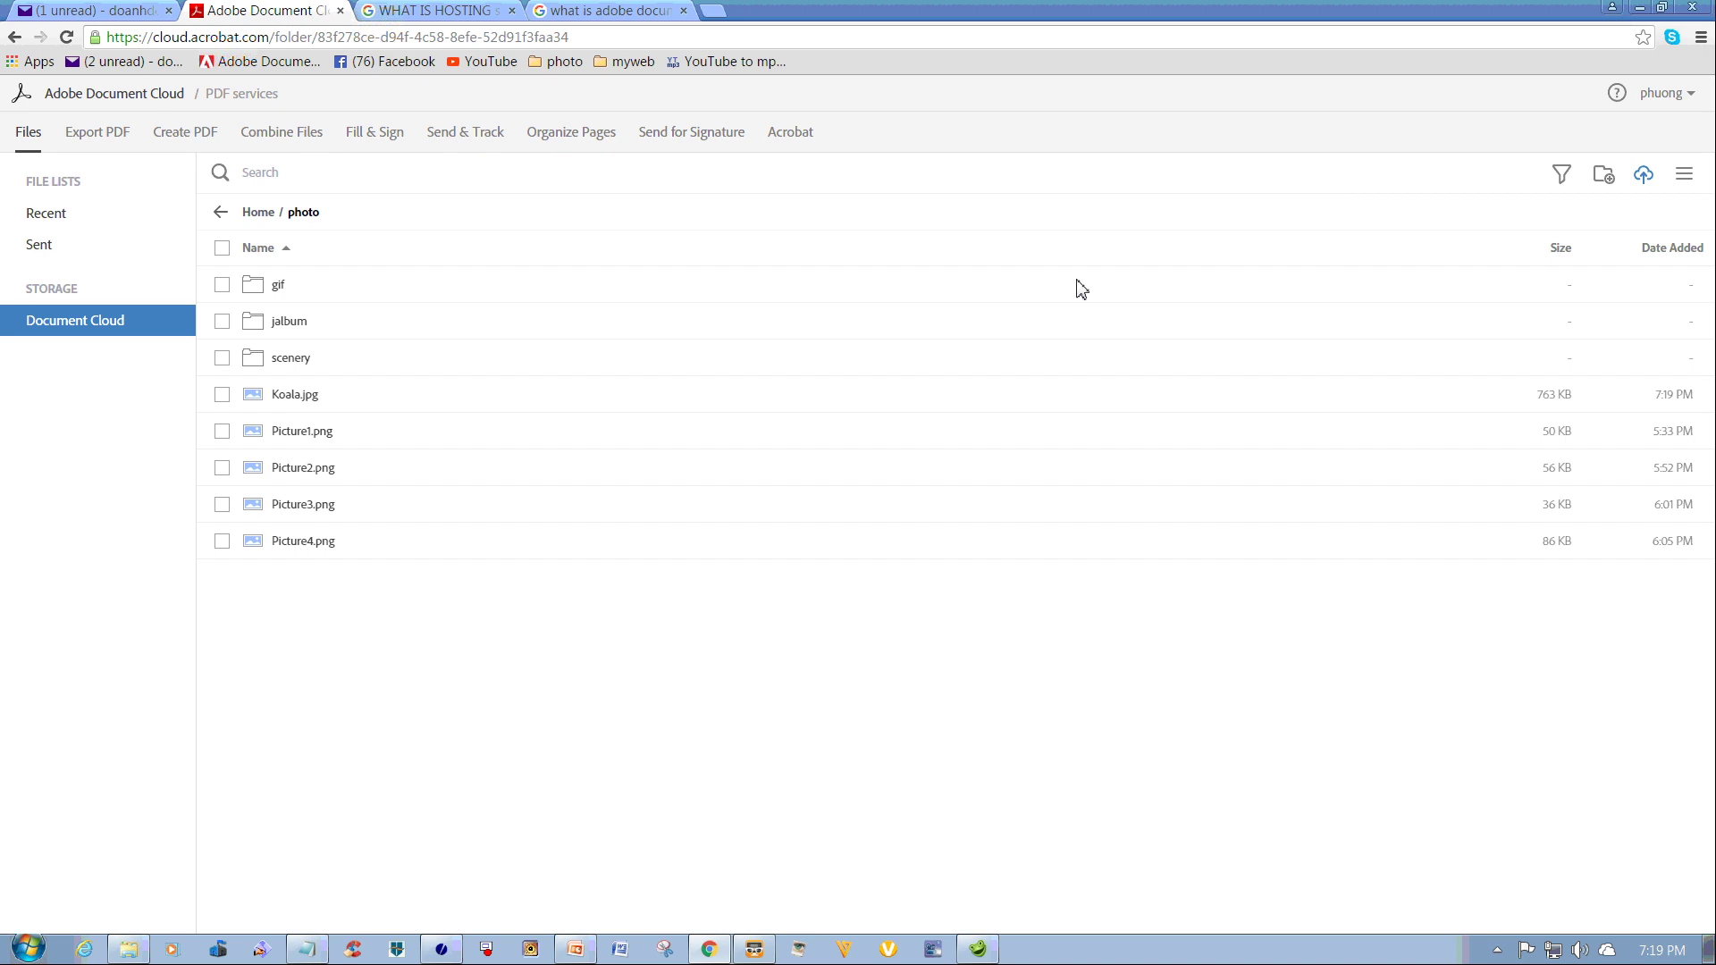
click(286, 403)
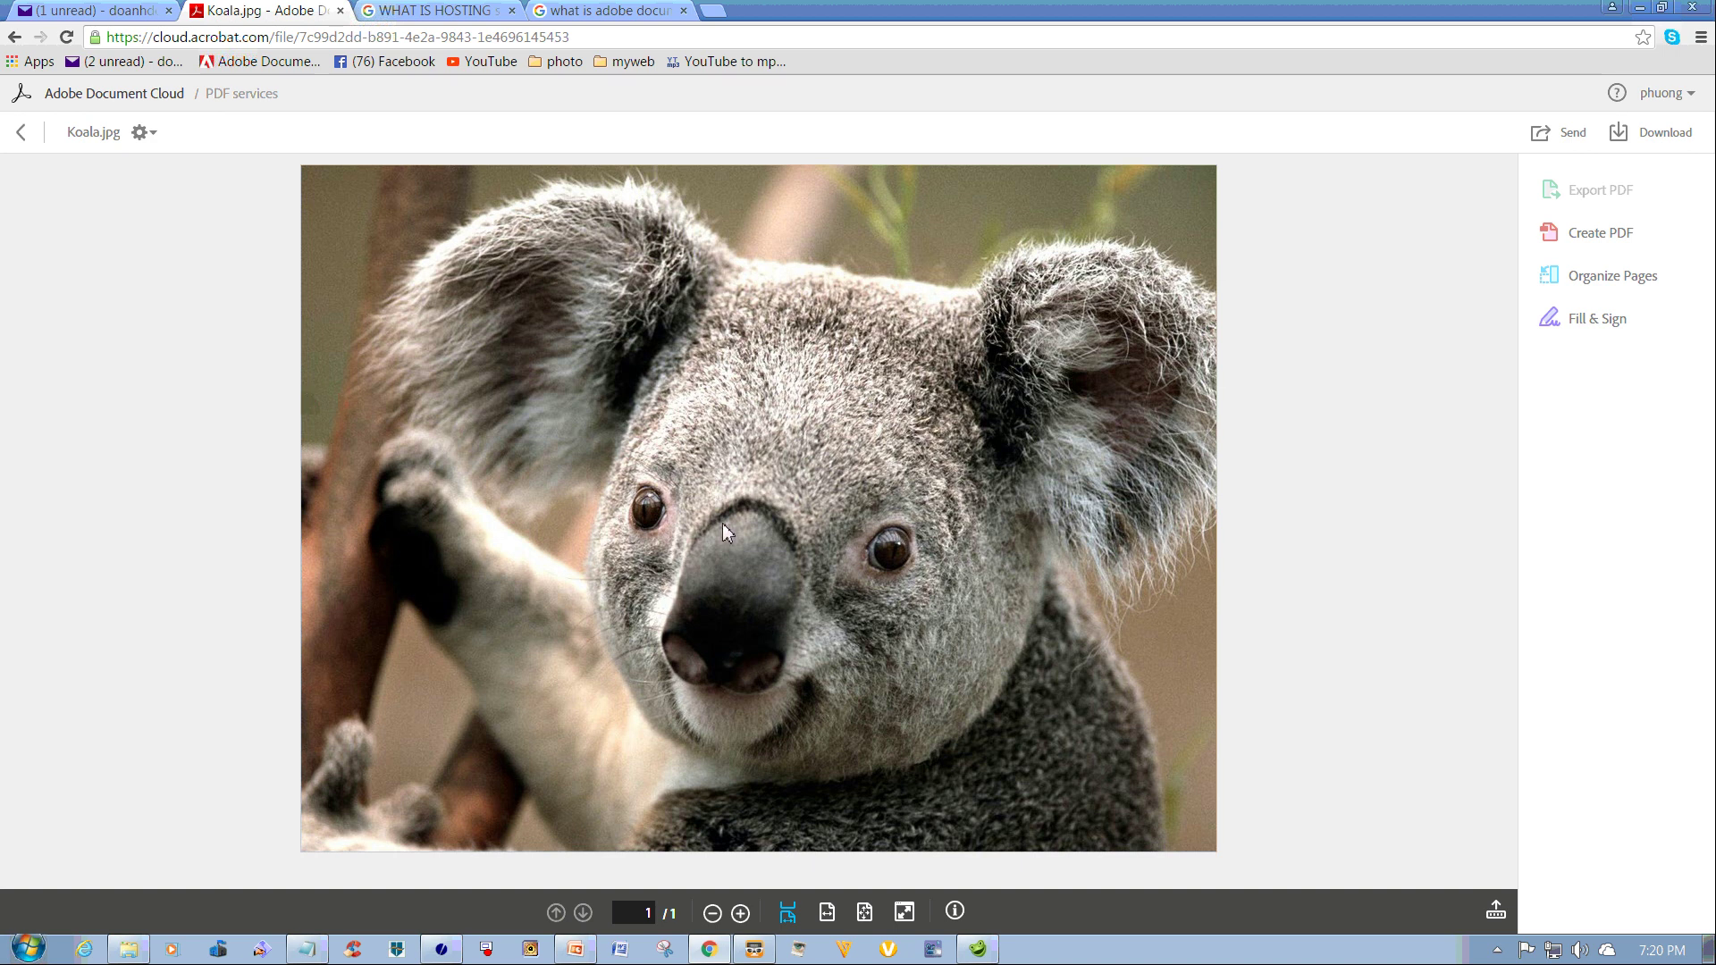
click(21, 134)
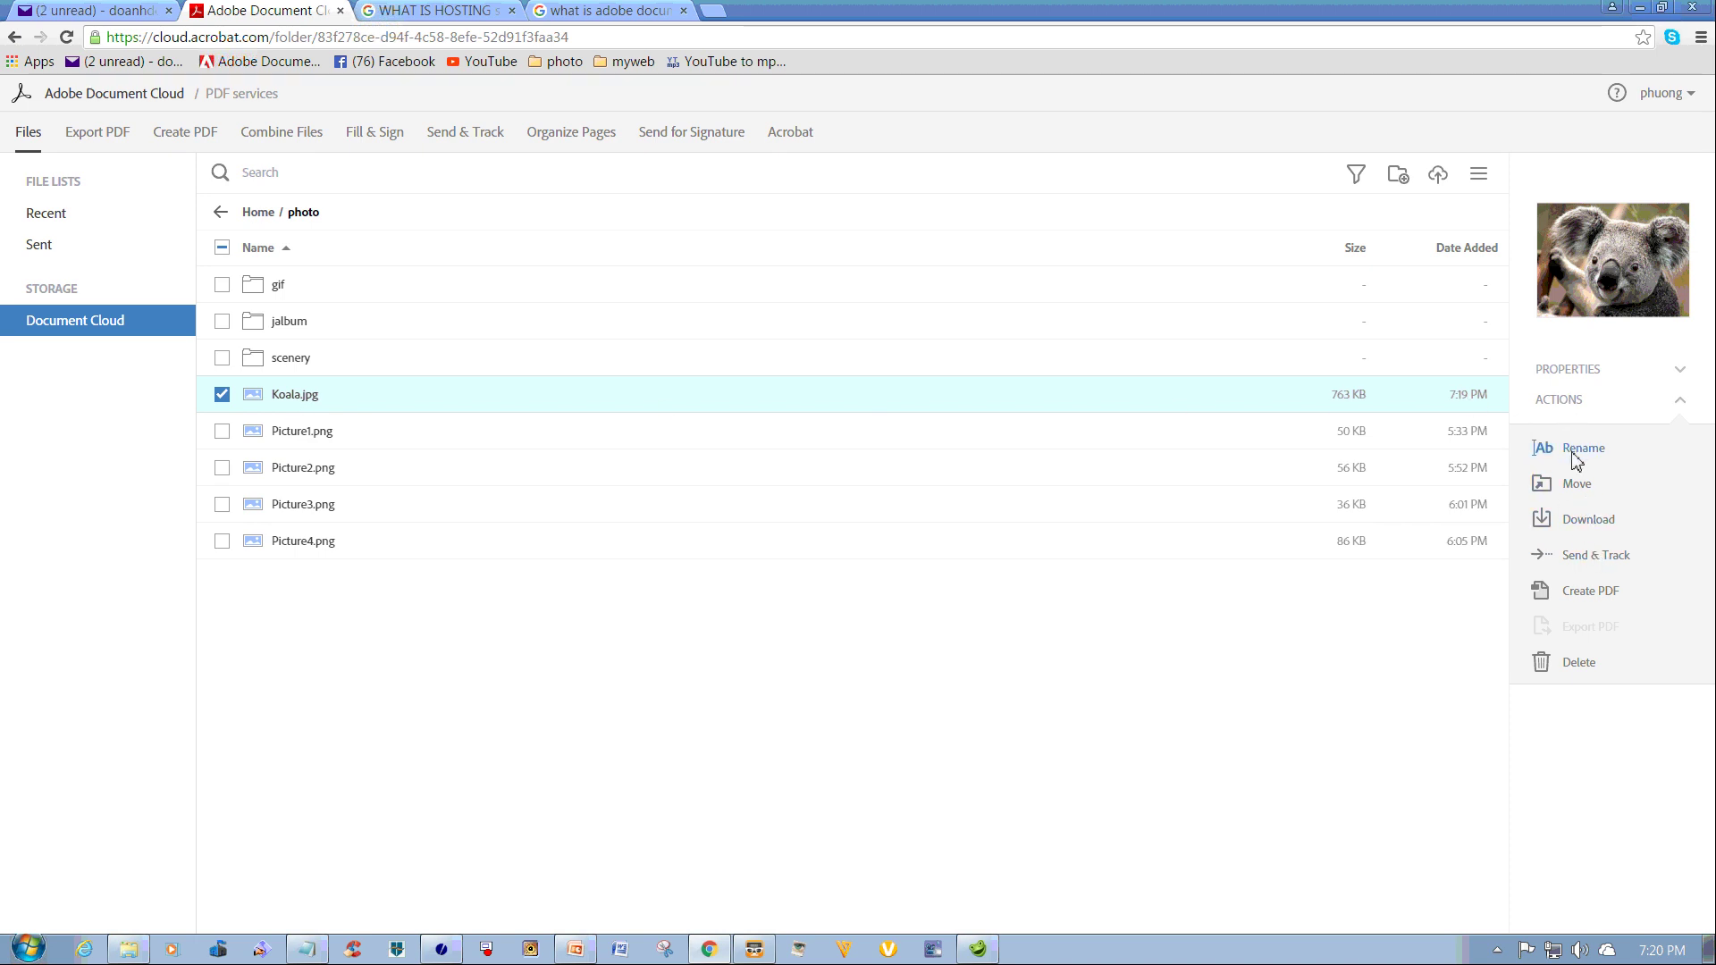
Move Koala.jpg from the photo folder into its gif subfolder.
click(1578, 490)
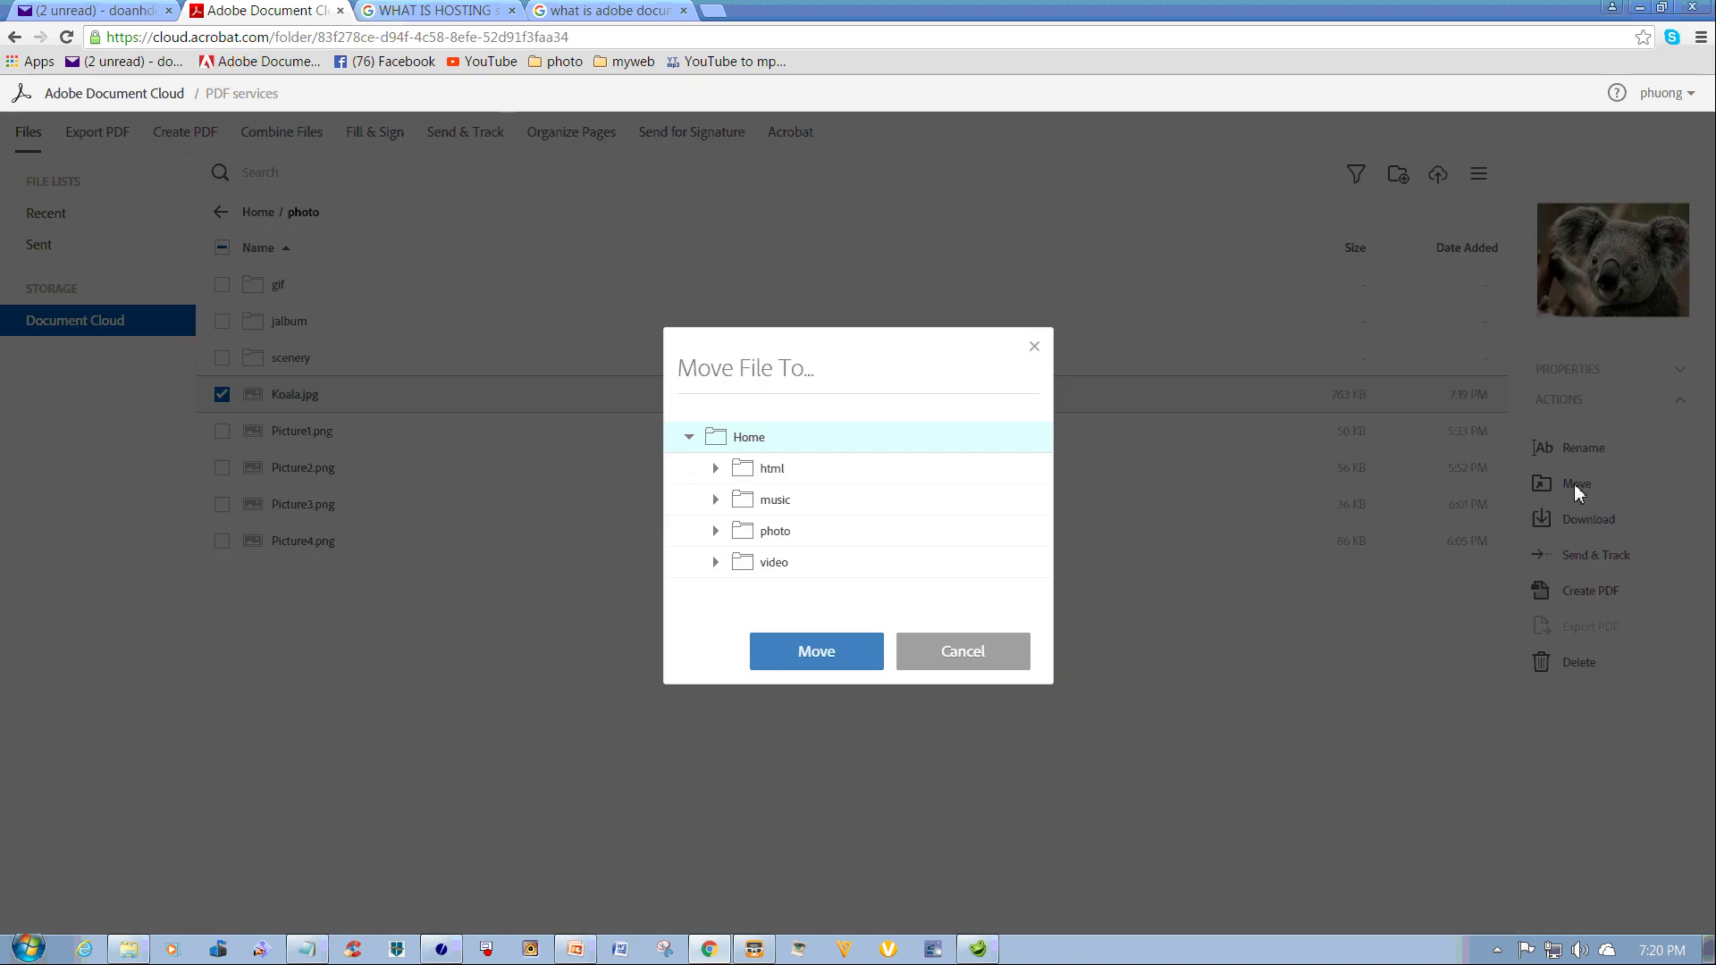
click(717, 532)
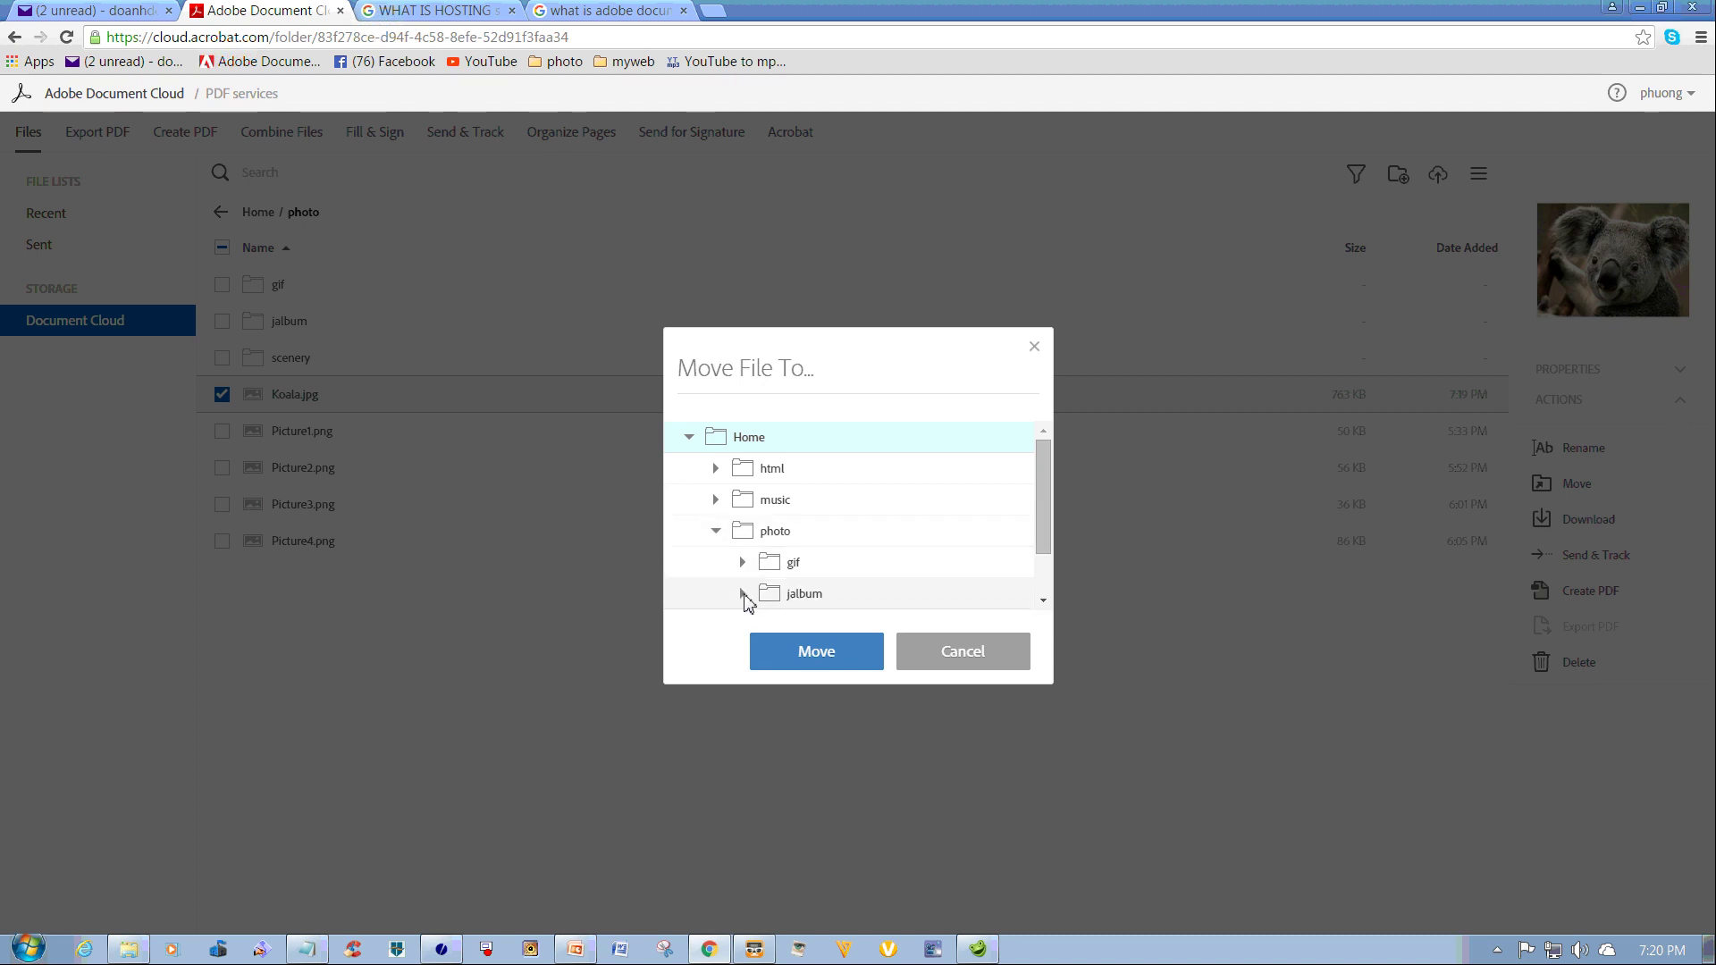
click(744, 594)
click(743, 594)
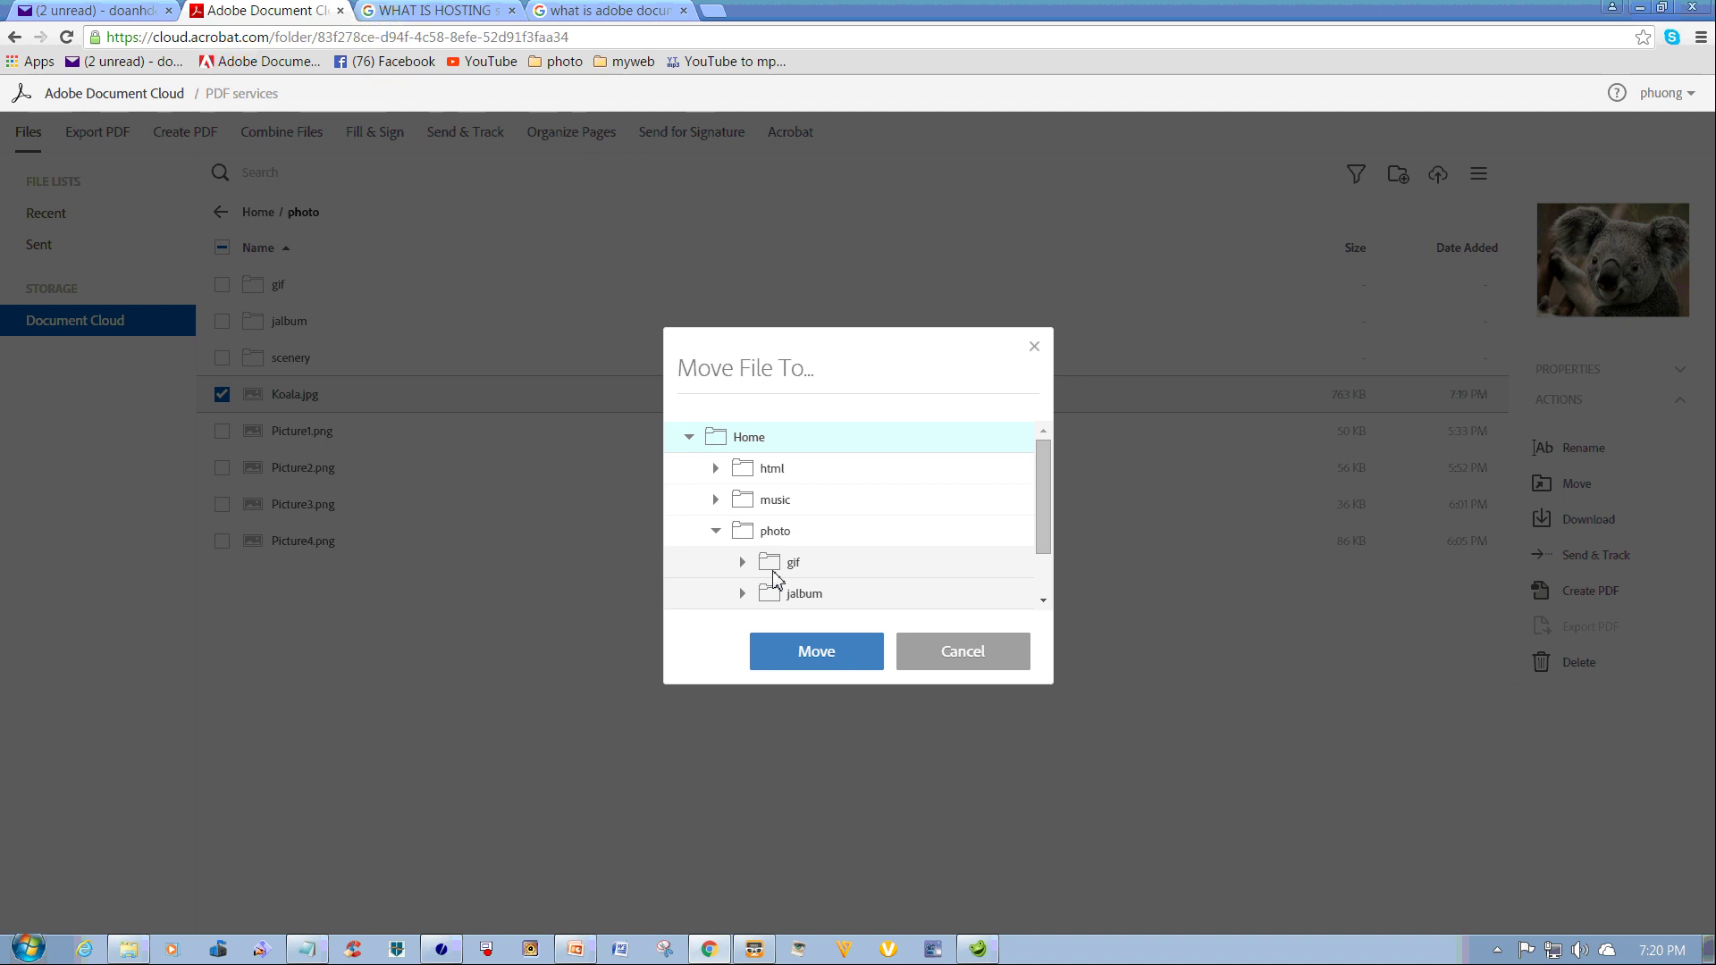
click(774, 565)
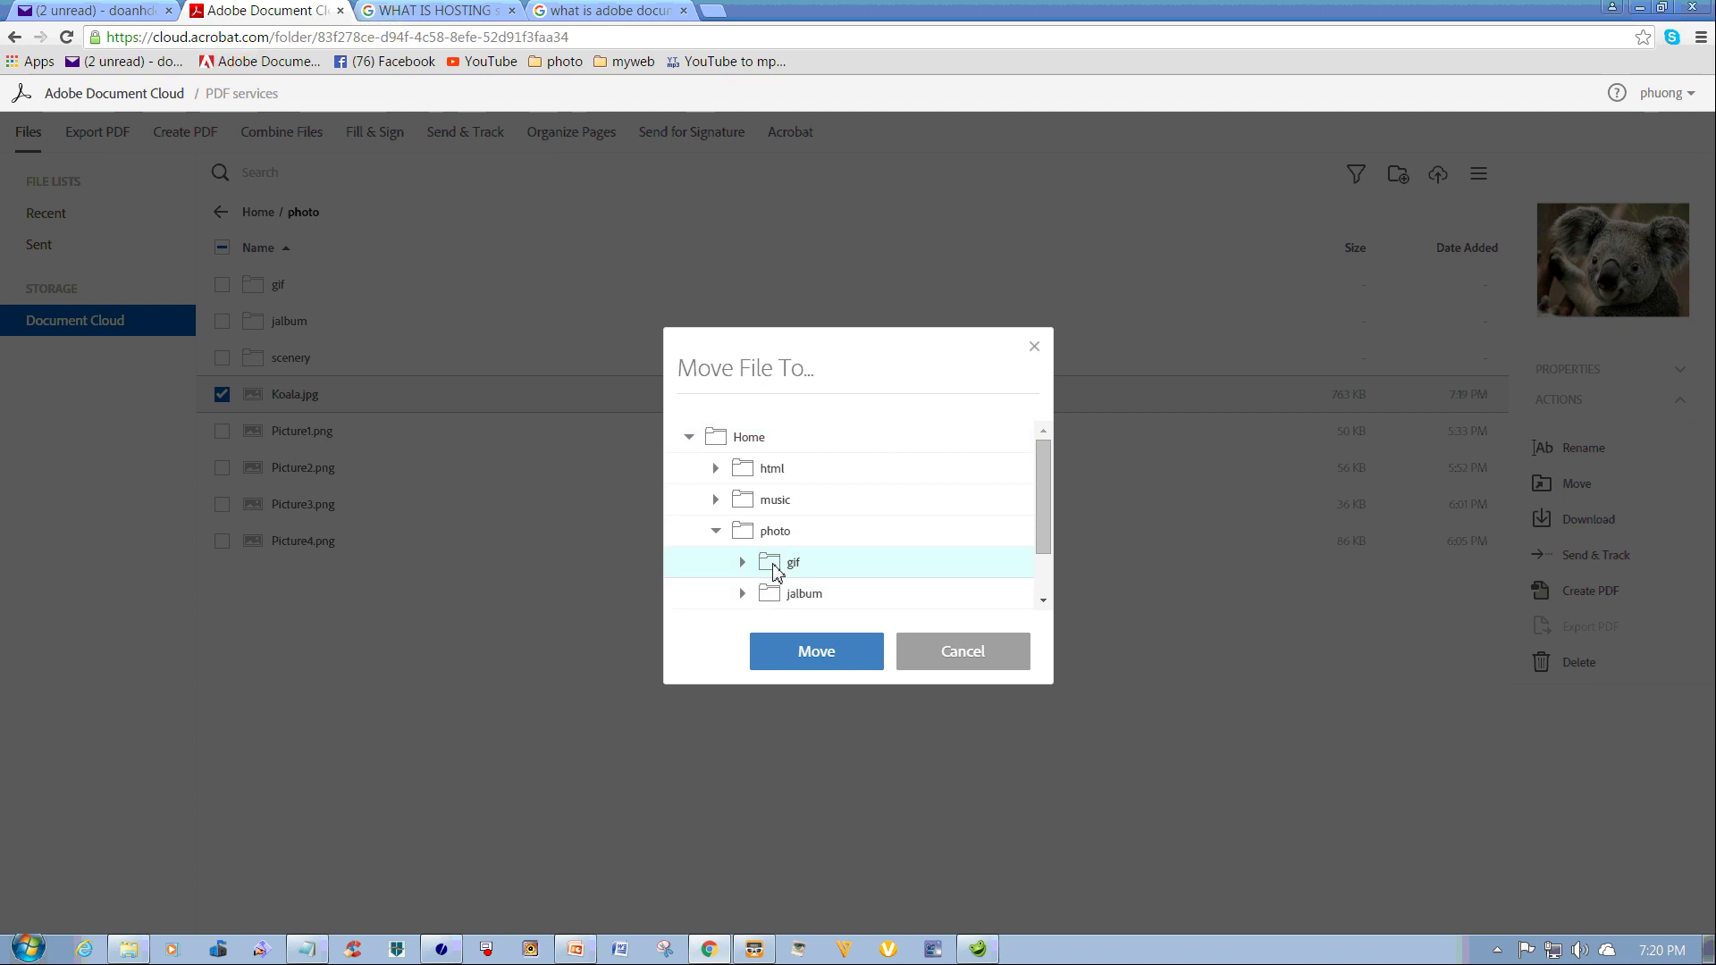
click(824, 655)
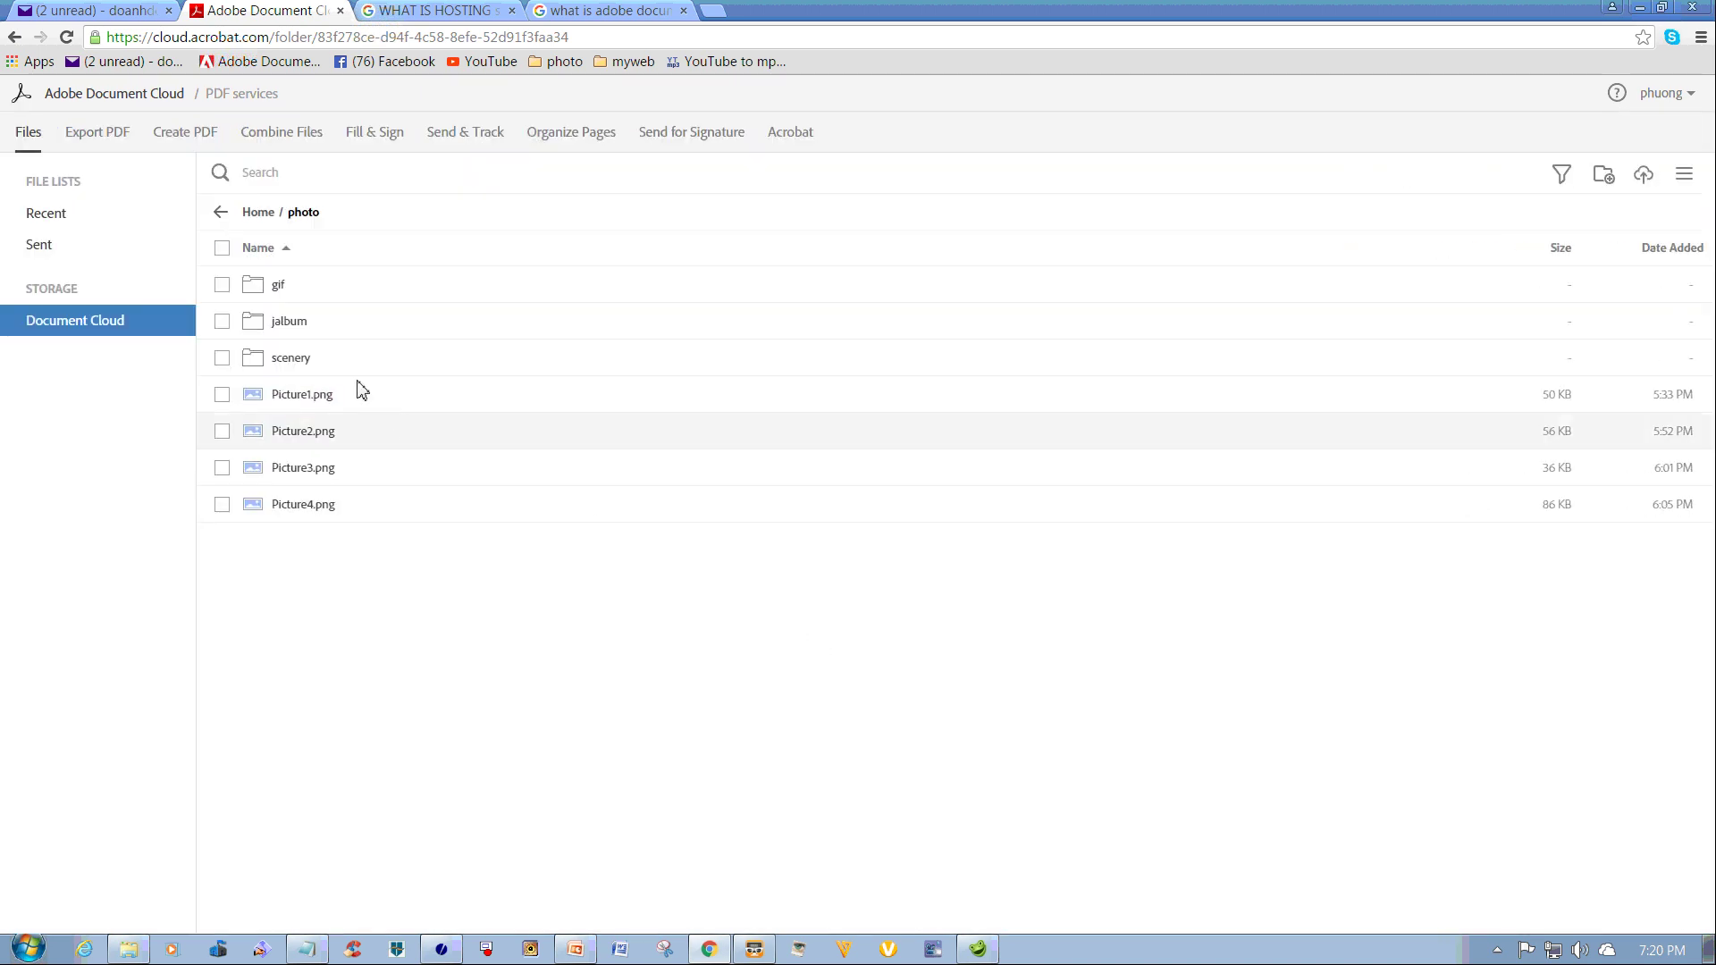
Create a share link for Koala.jpg in the gif folder, removing 10.jpg from the files to send.
click(278, 287)
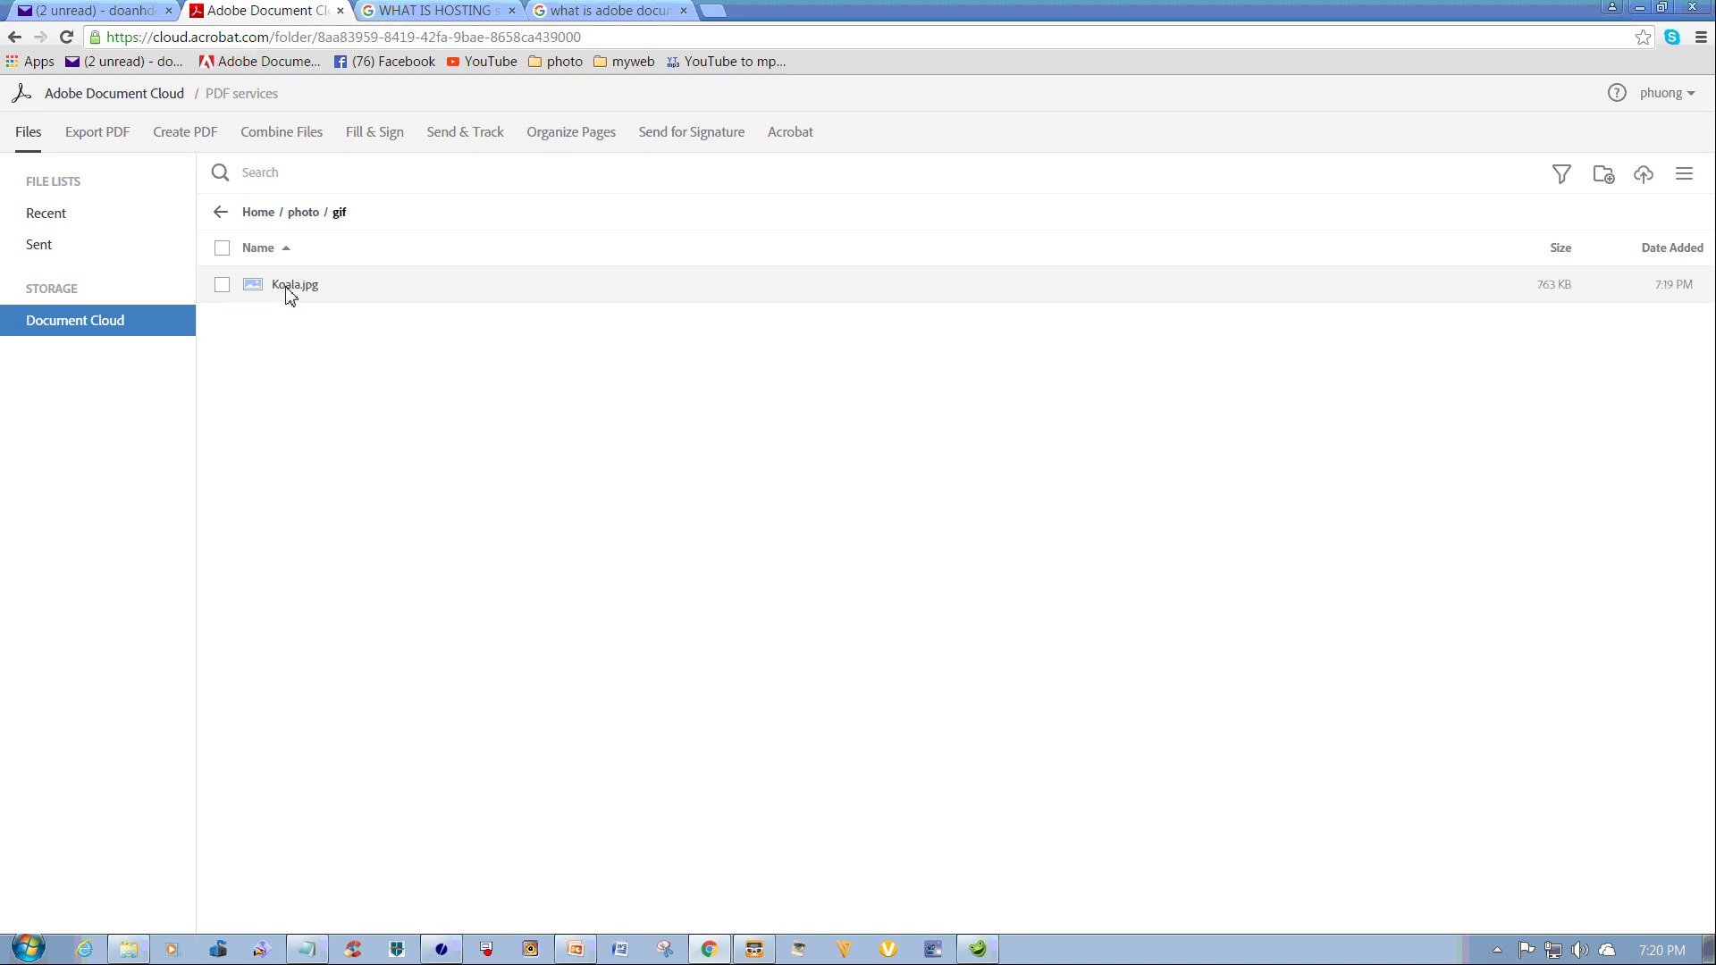
click(222, 286)
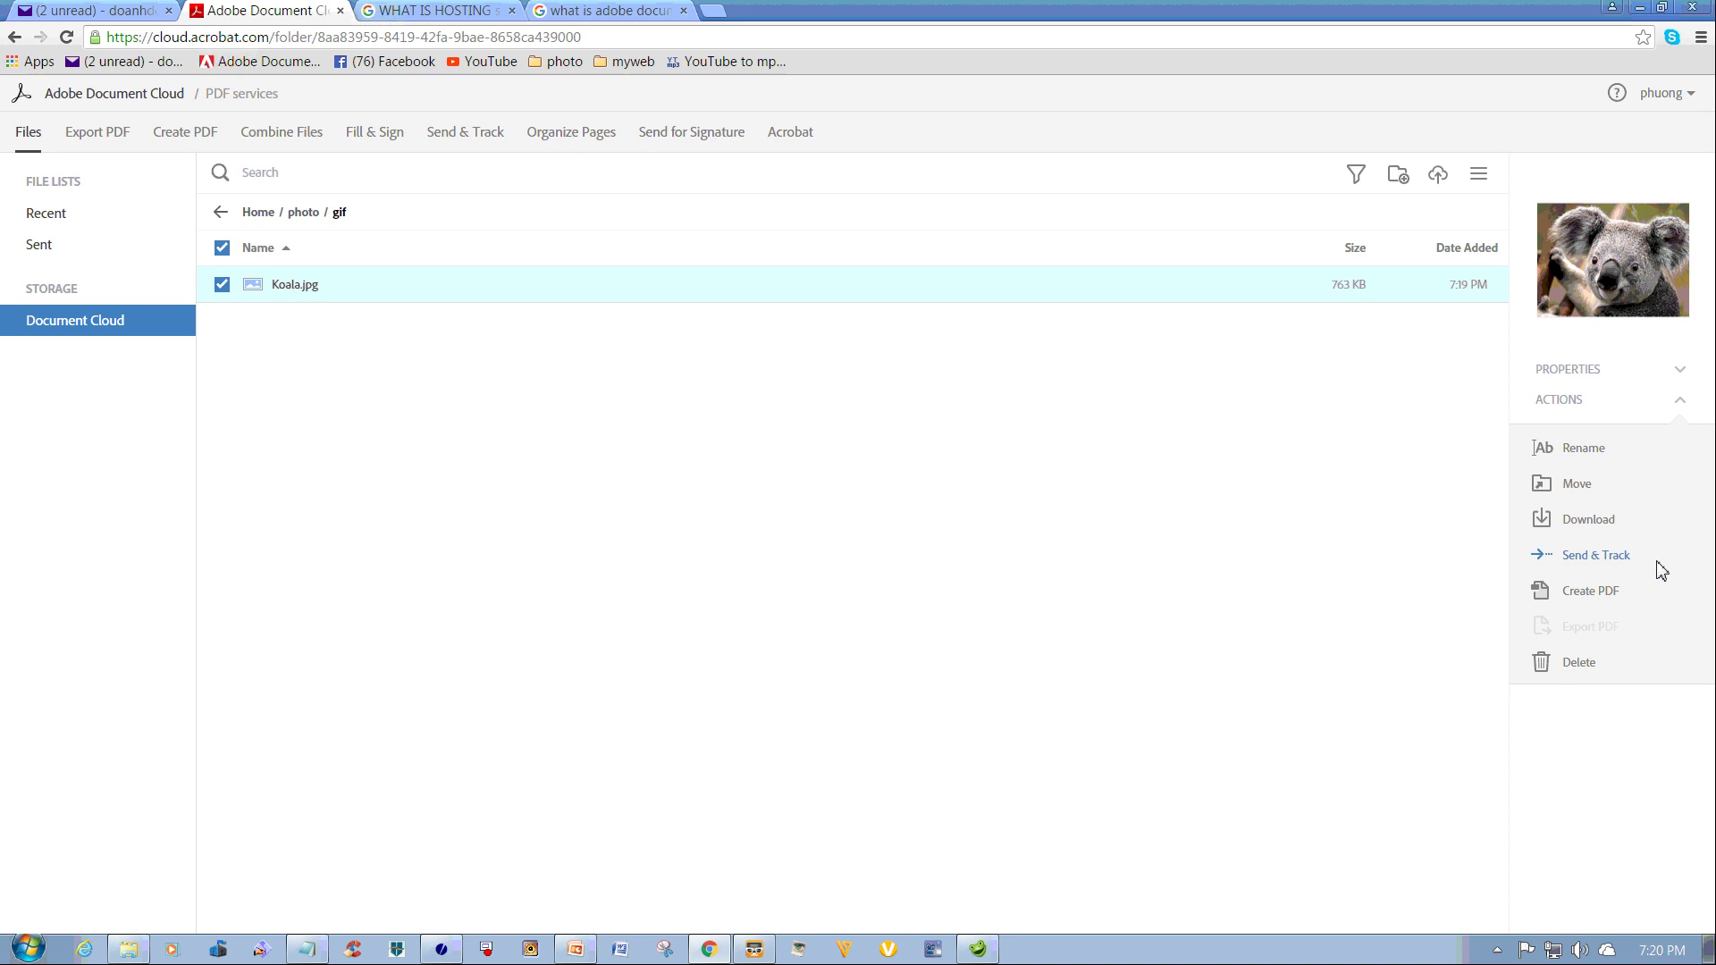
click(1579, 563)
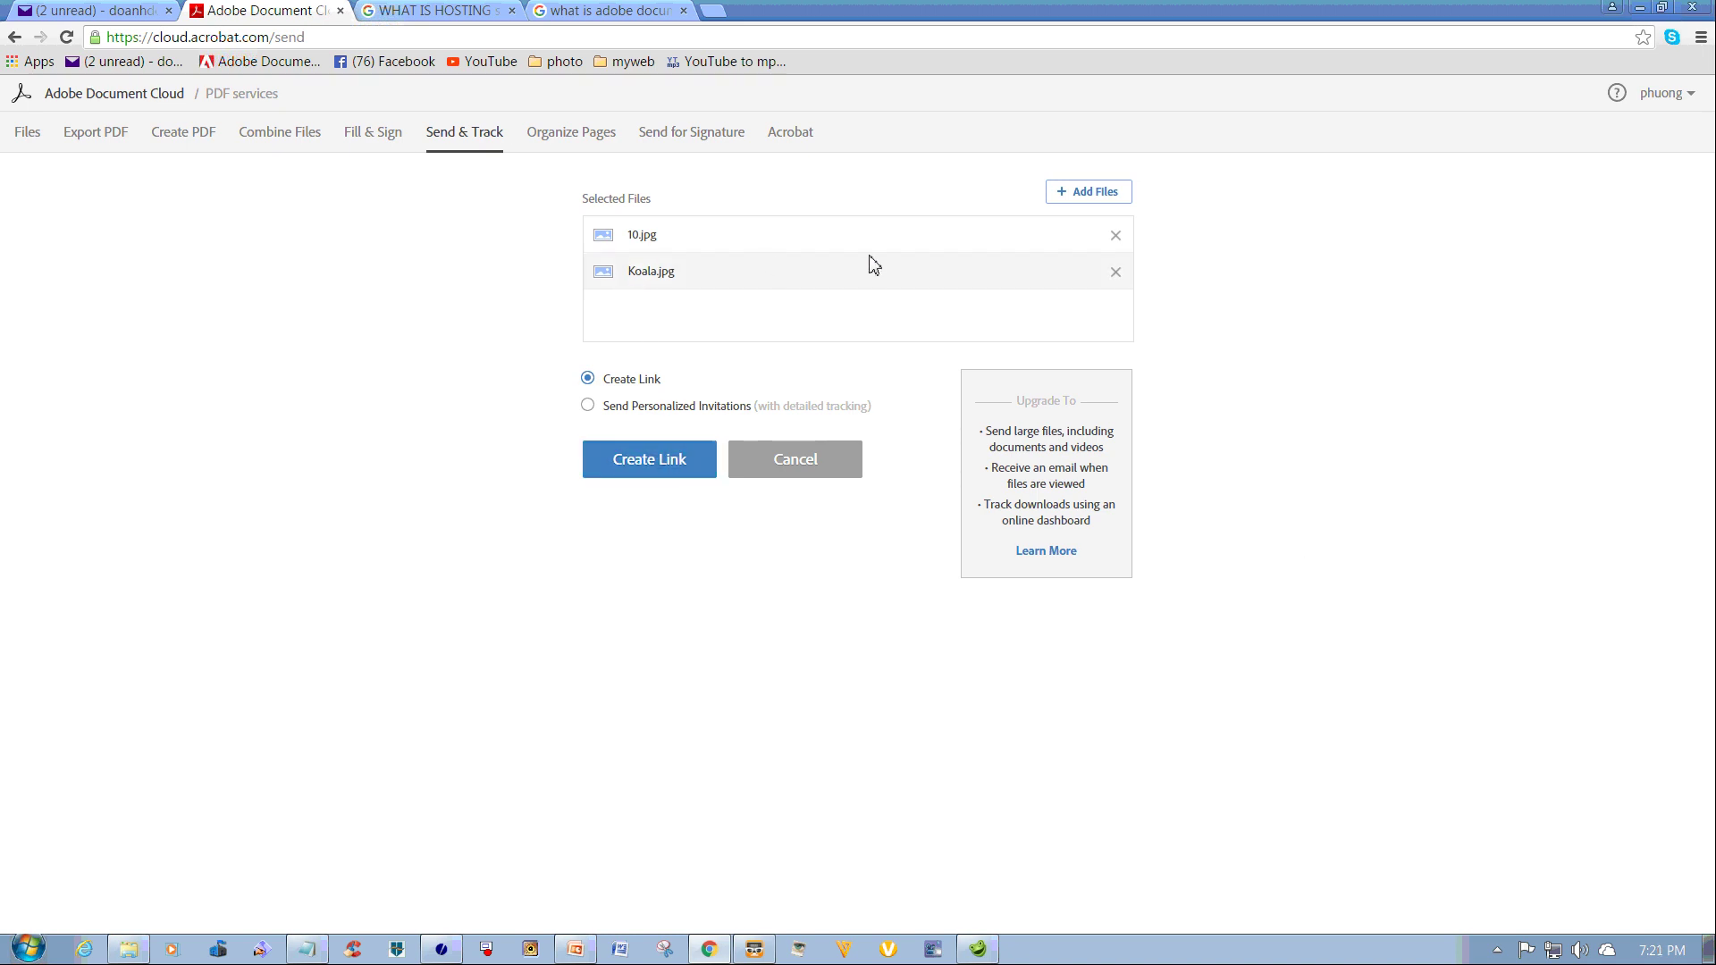
click(1115, 235)
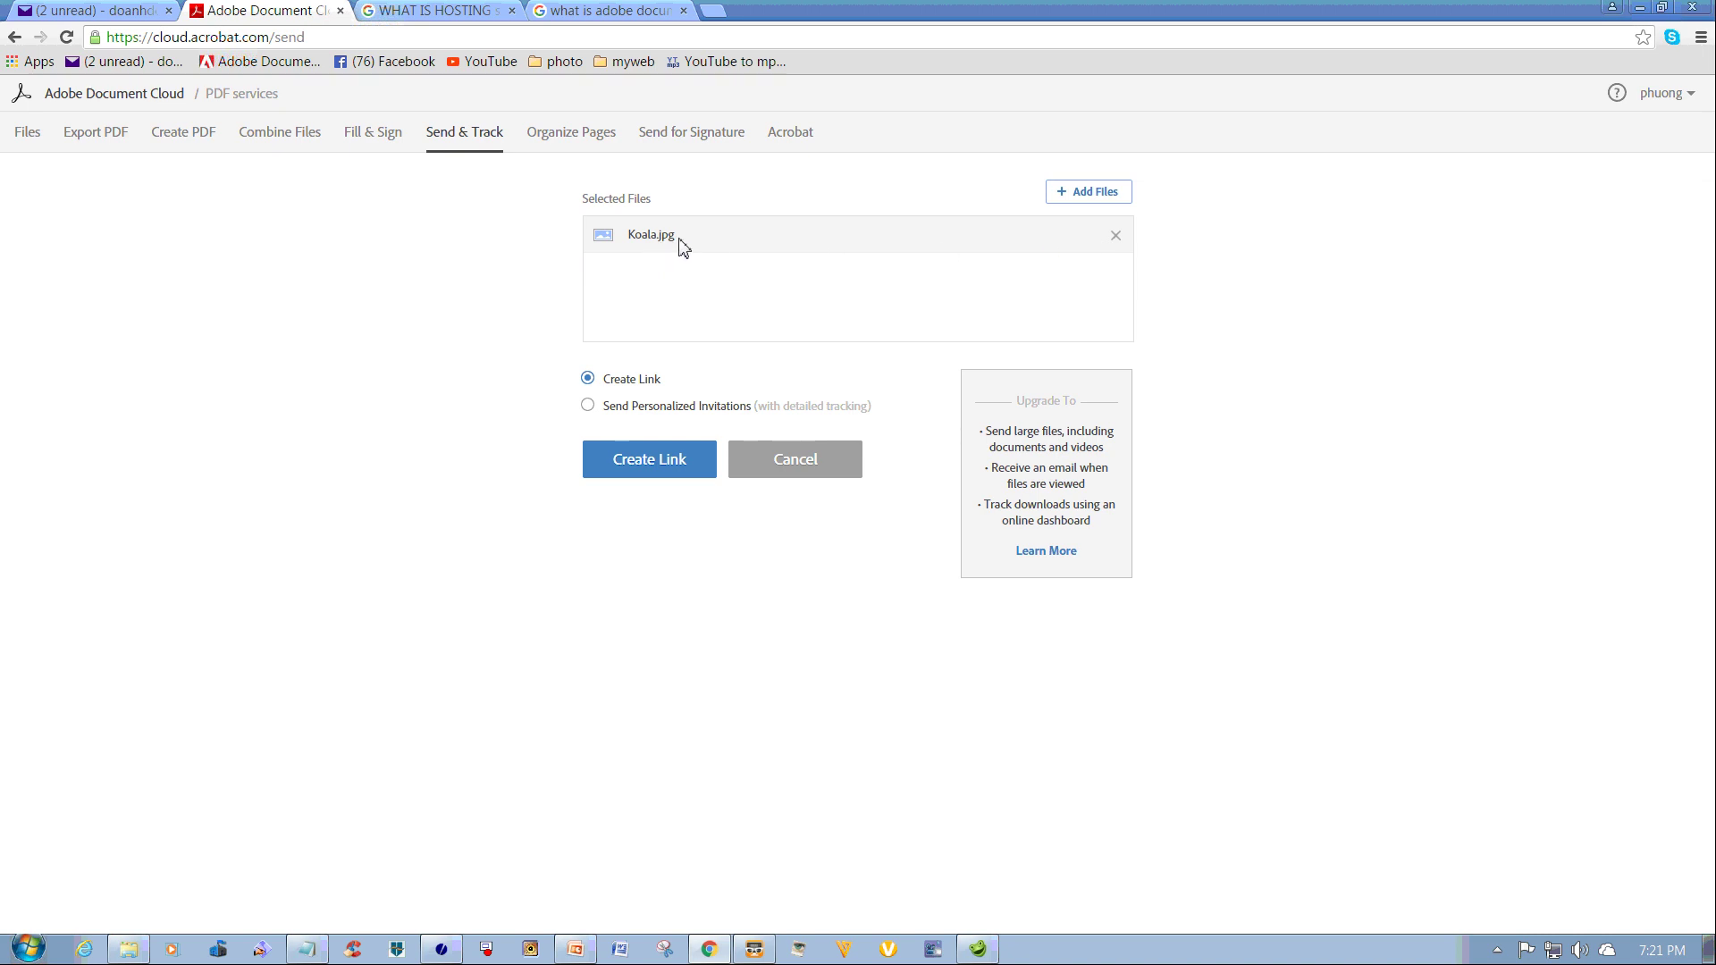
click(642, 458)
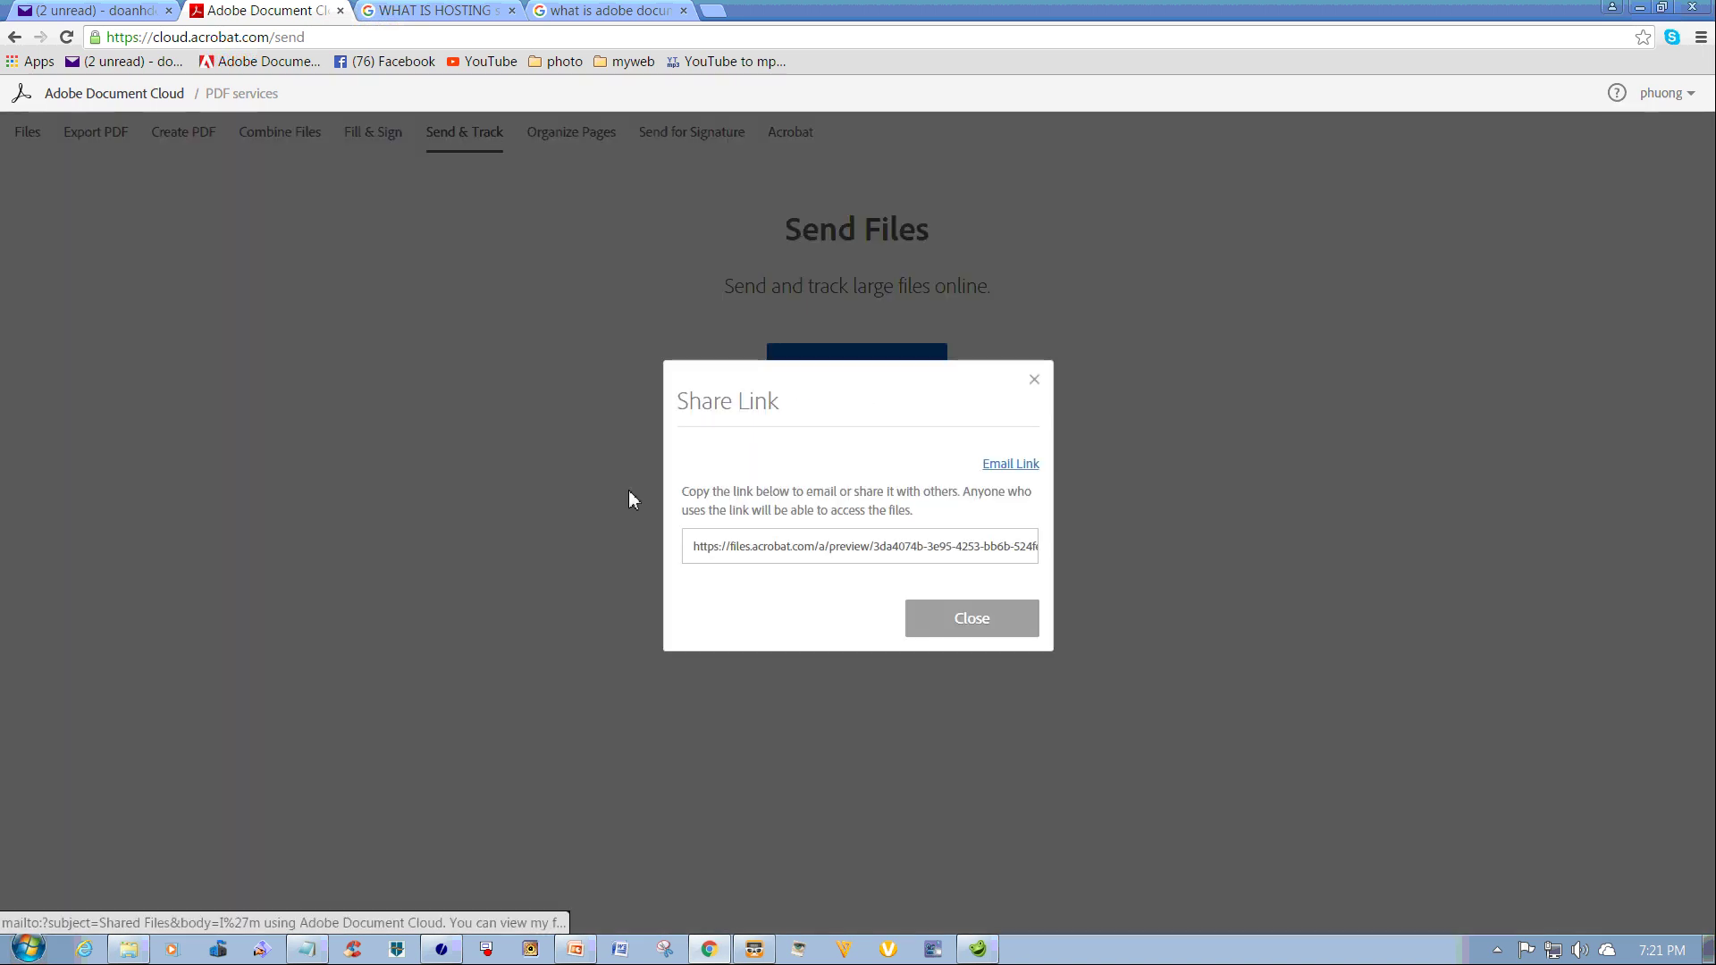
Copy the share link for Koala.jpg, close the link dialog and return to the Home folder of the stored files.
click(752, 549)
click(752, 549)
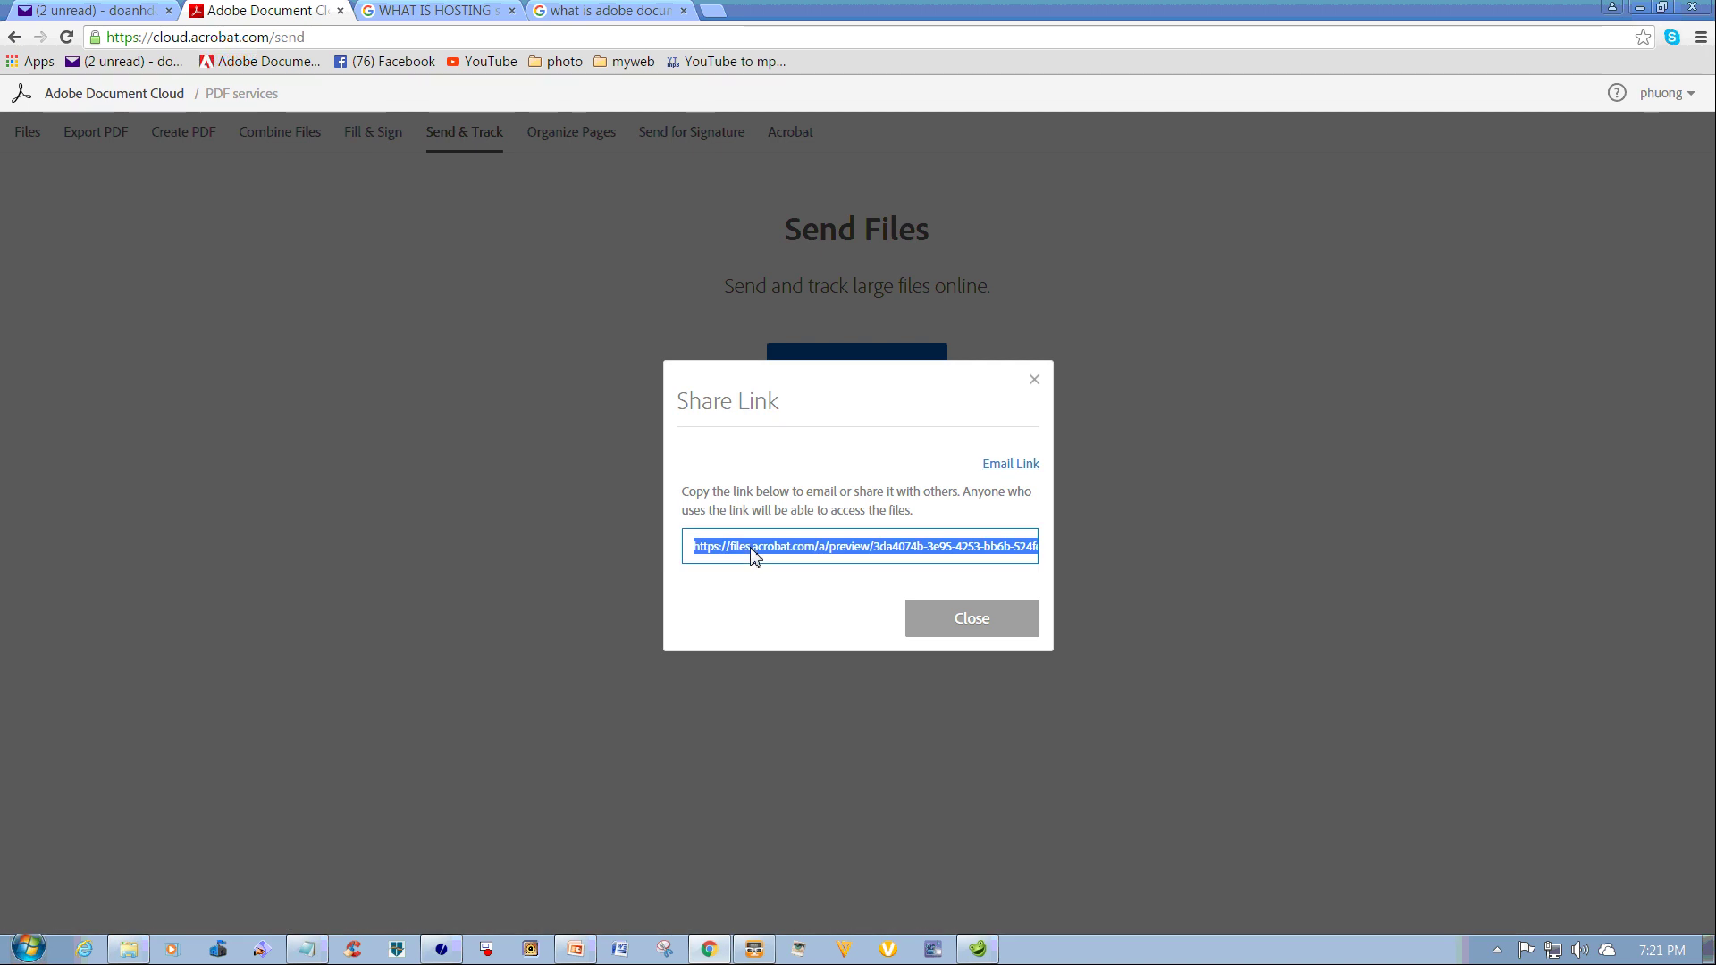
right_click(751, 551)
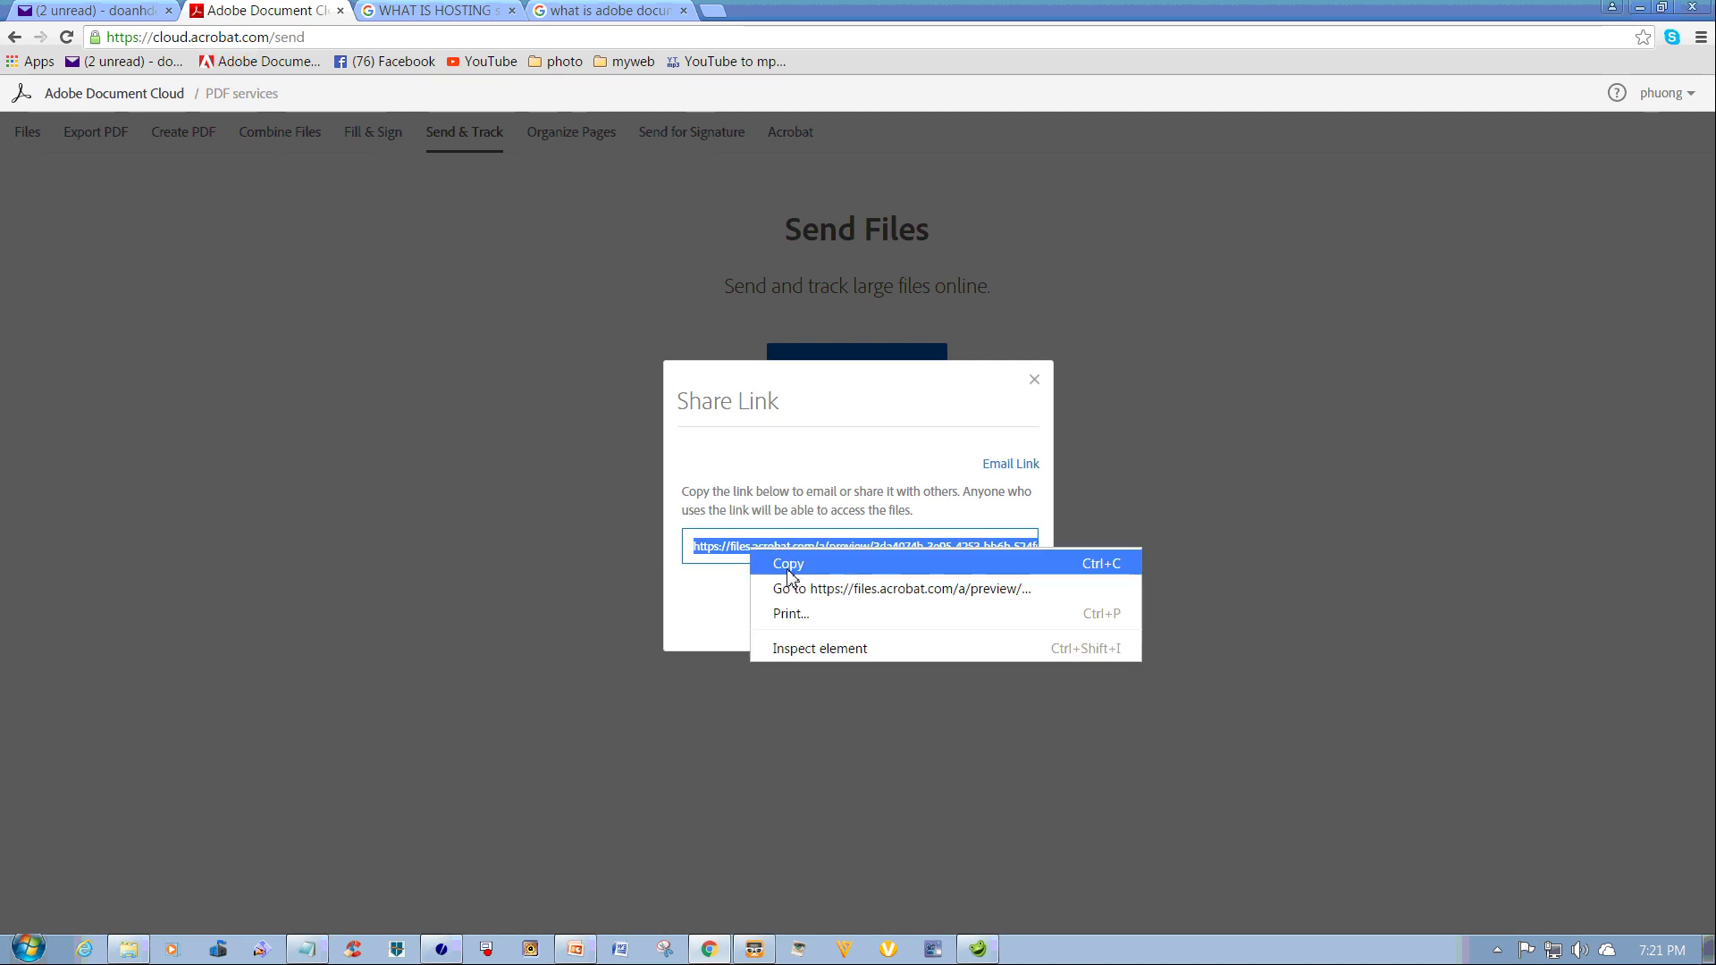
click(788, 565)
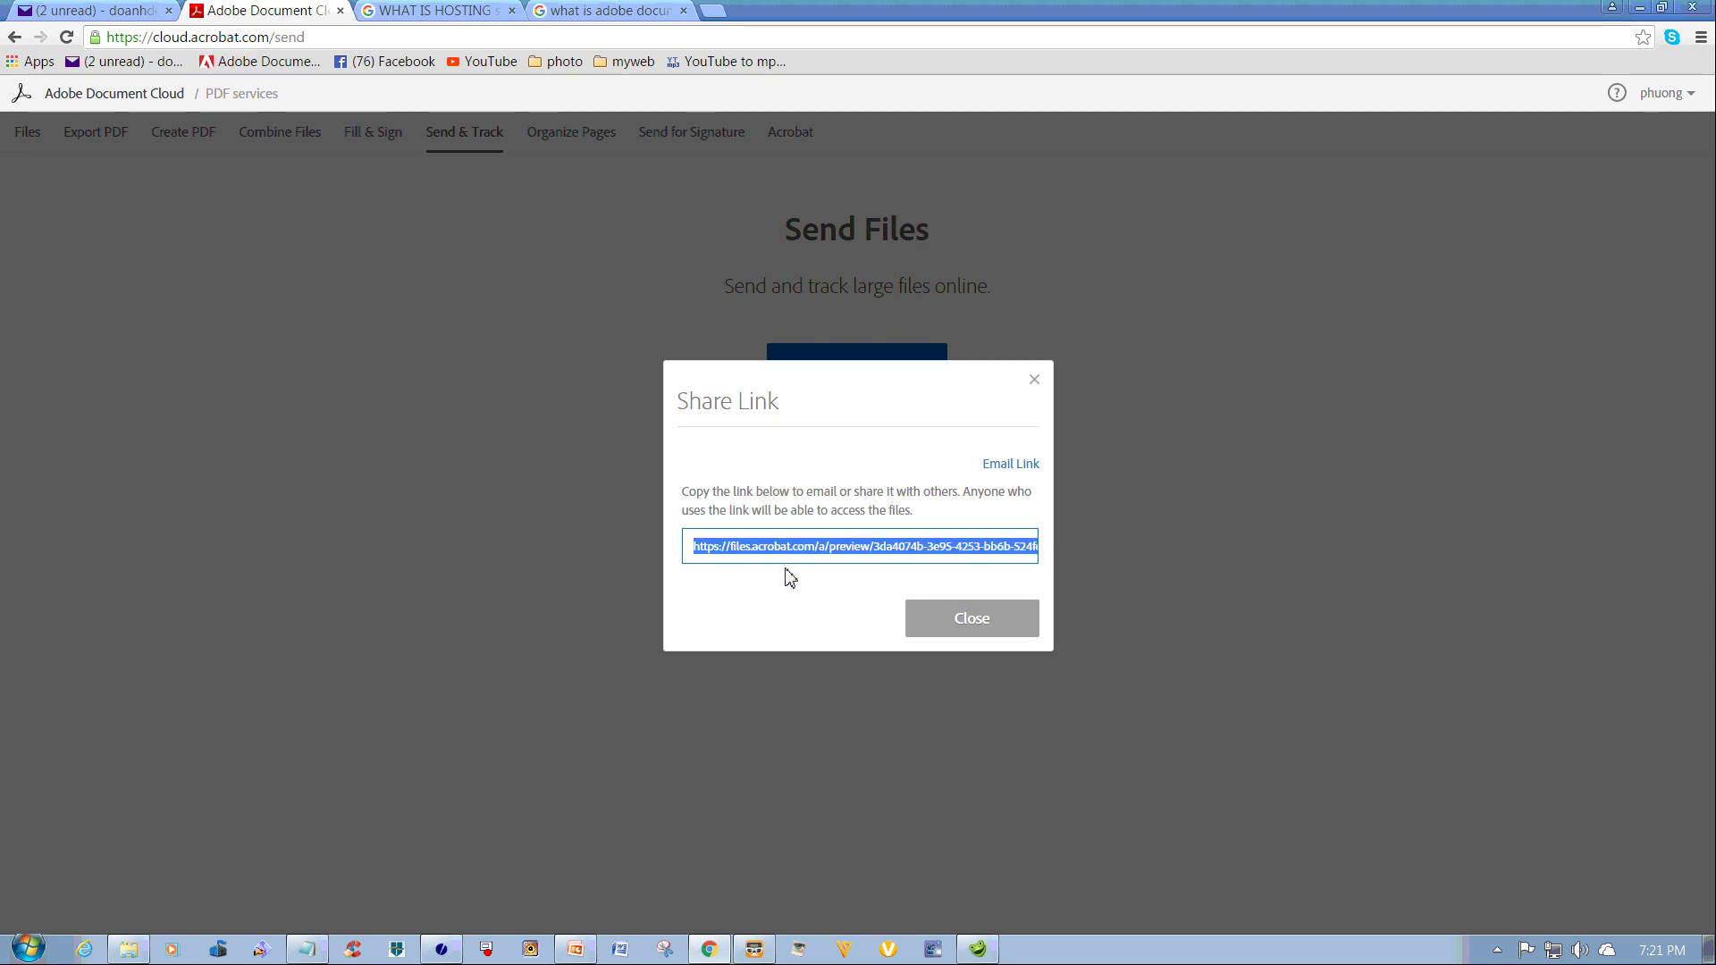
click(969, 624)
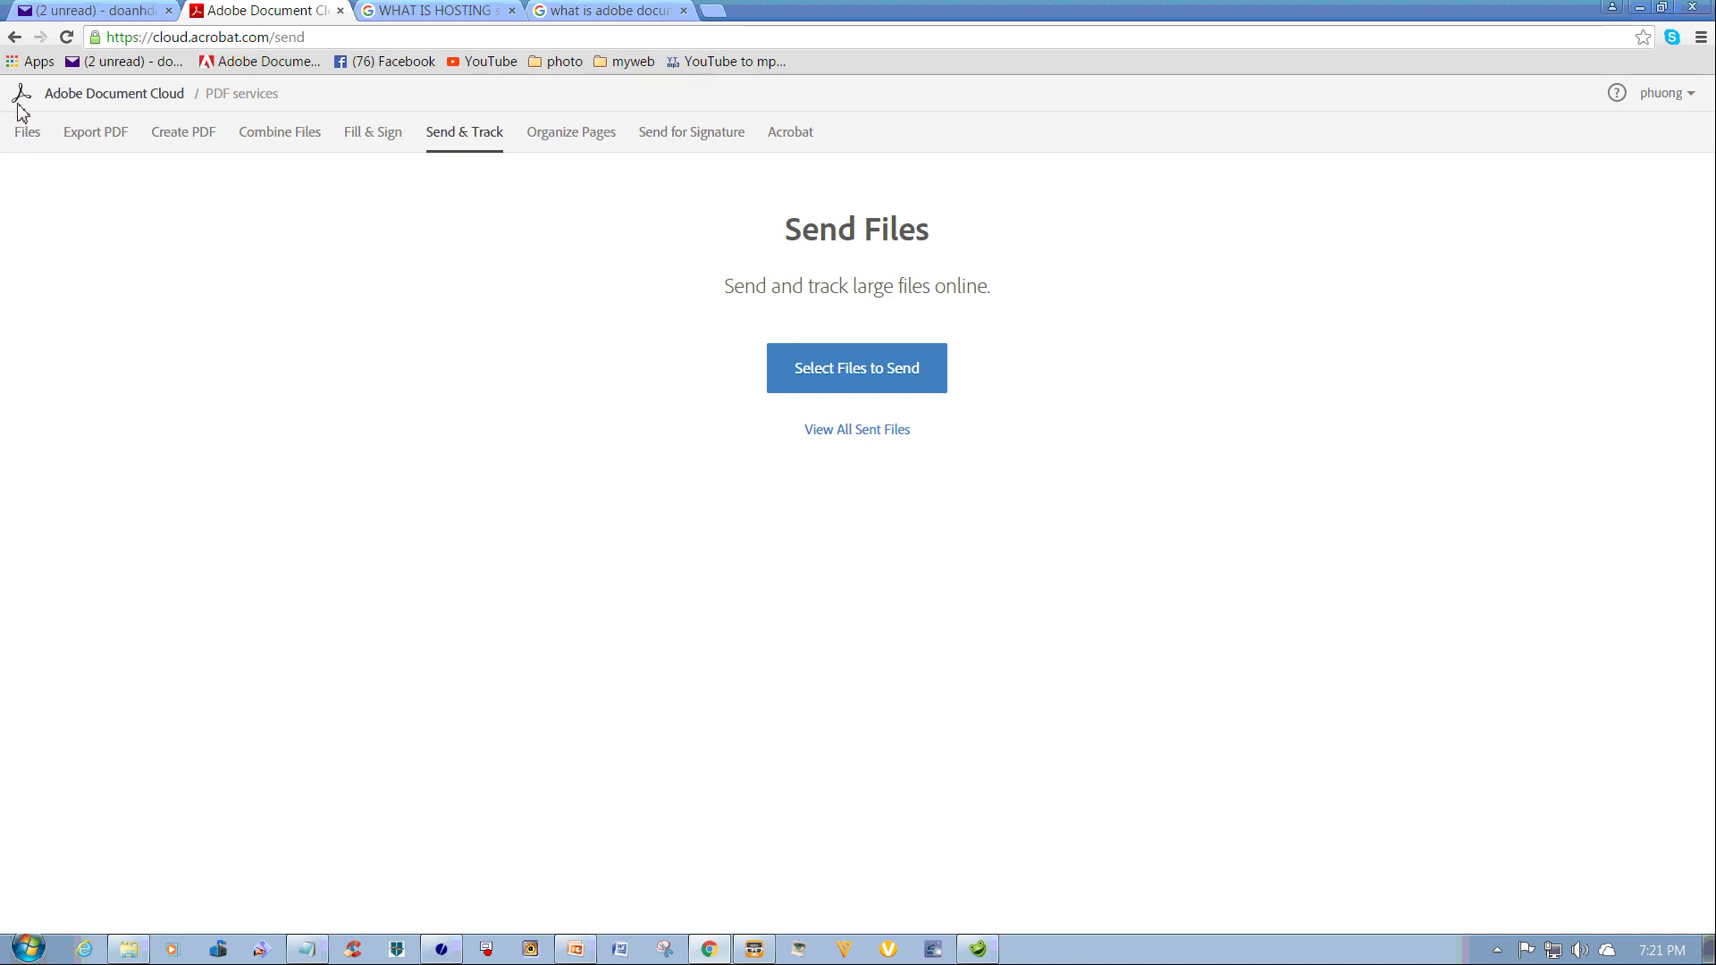
click(20, 137)
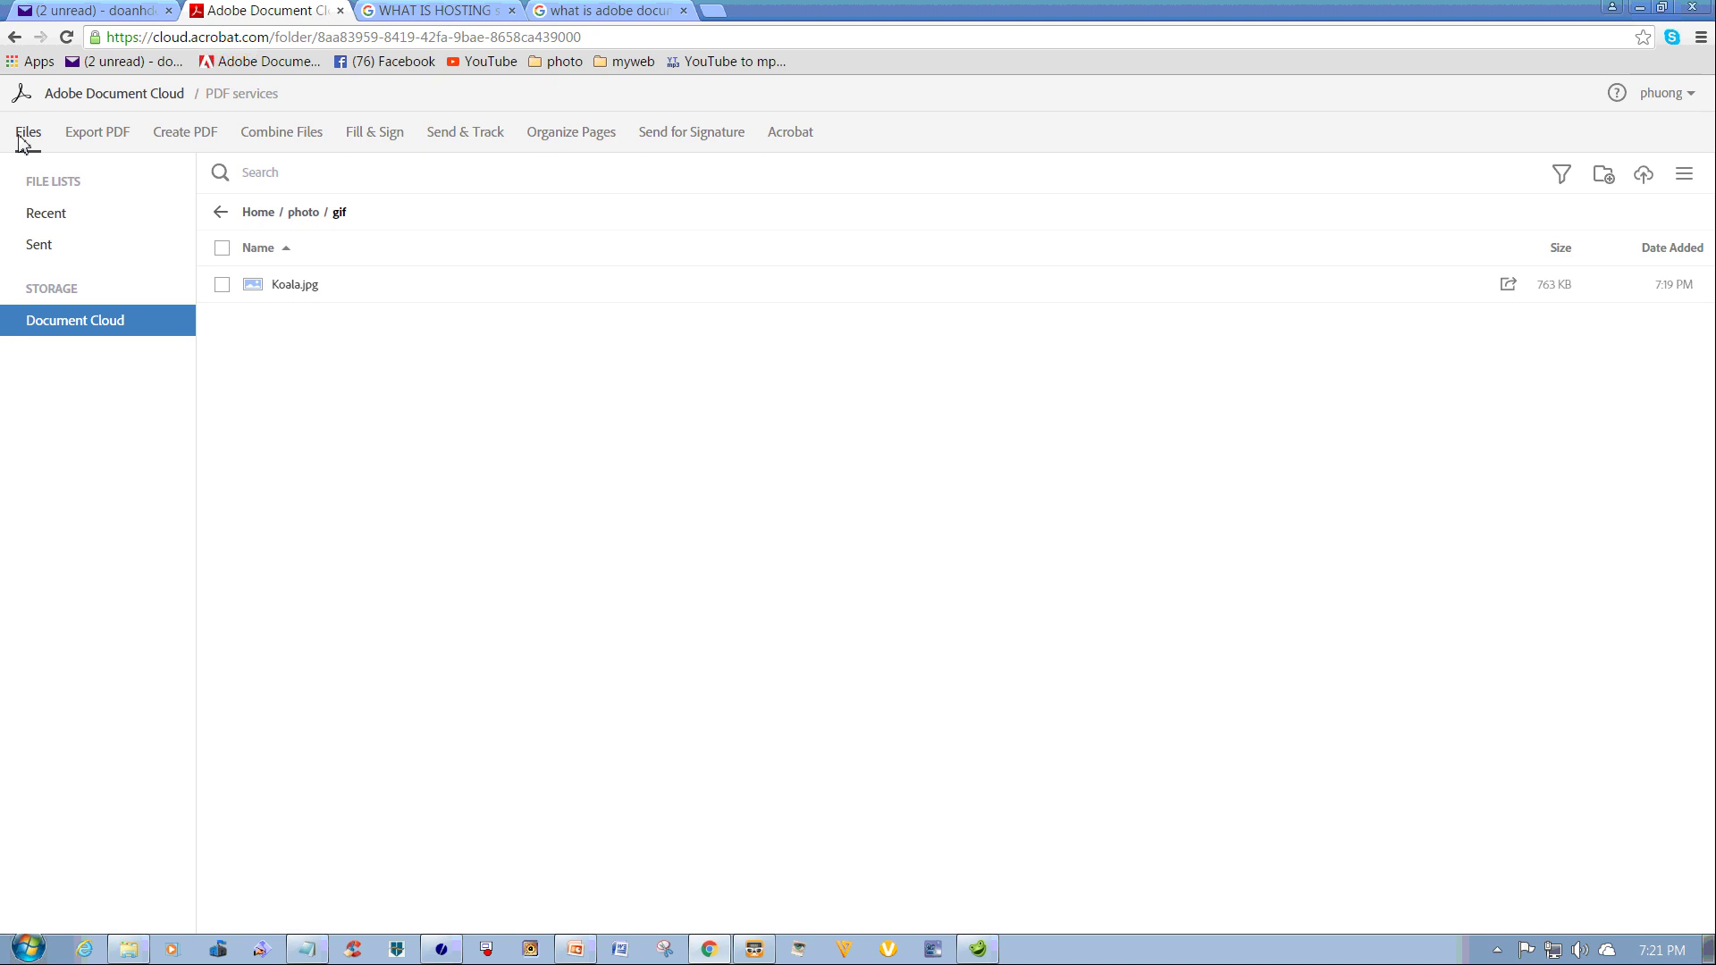
click(258, 213)
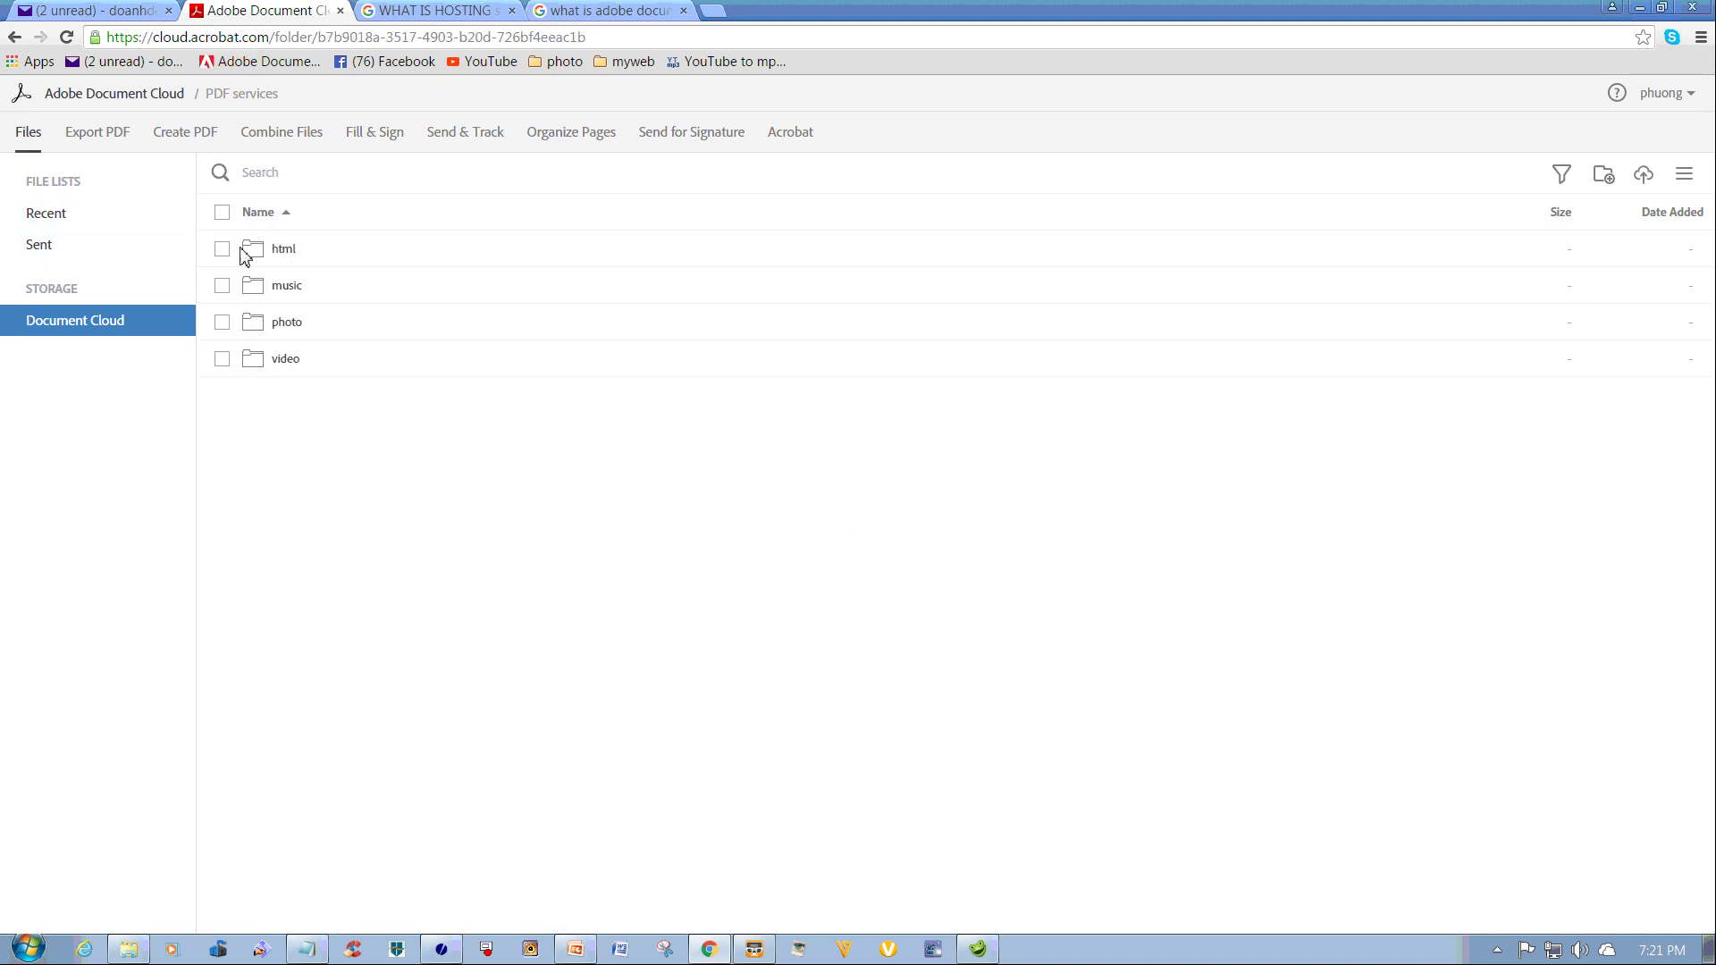